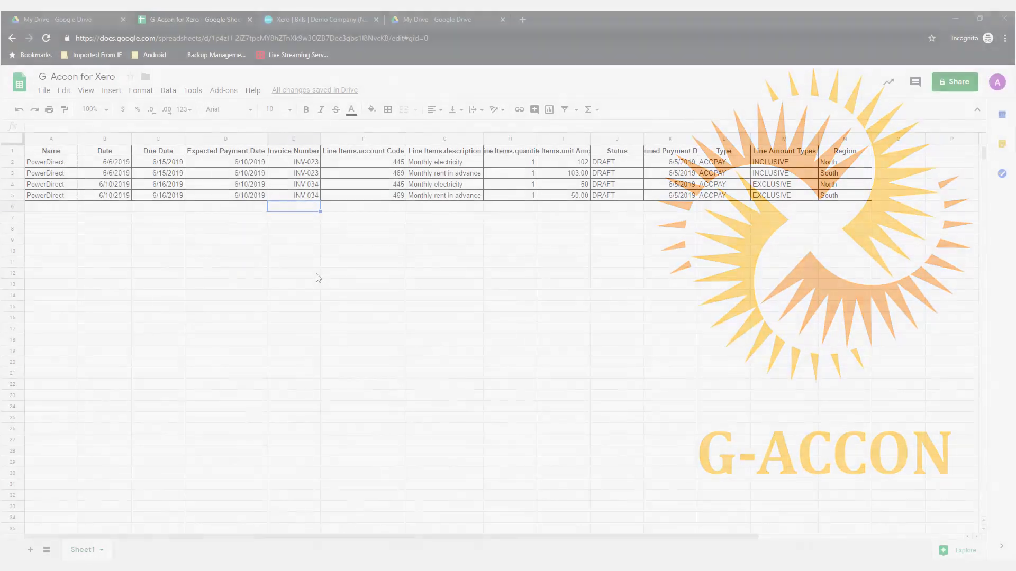
# Step: Start a G-Accon Get Accounting Data pull and pick the Invoices table
pyautogui.click(224, 94)
pyautogui.moveTo(258, 204)
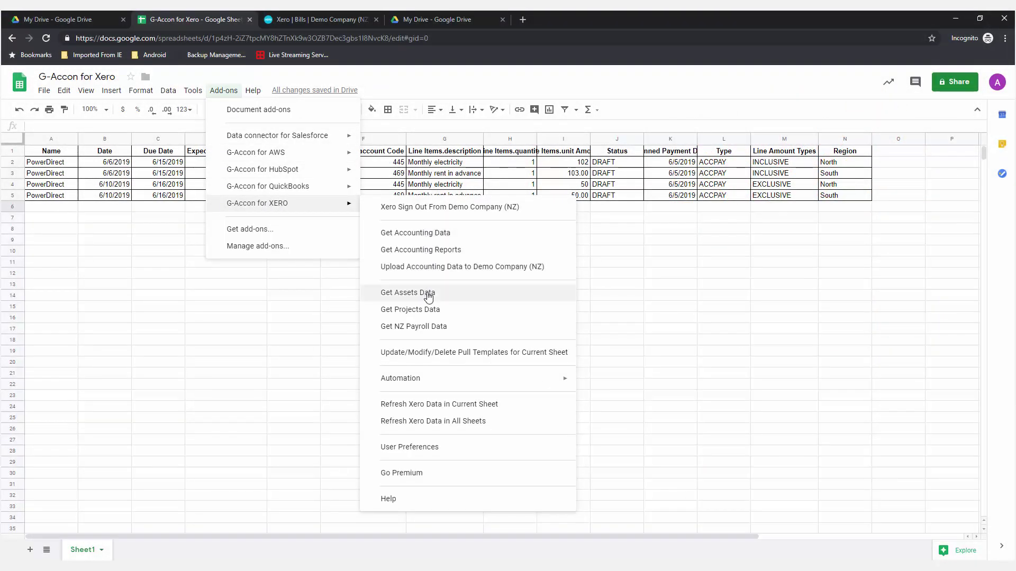
pyautogui.click(434, 238)
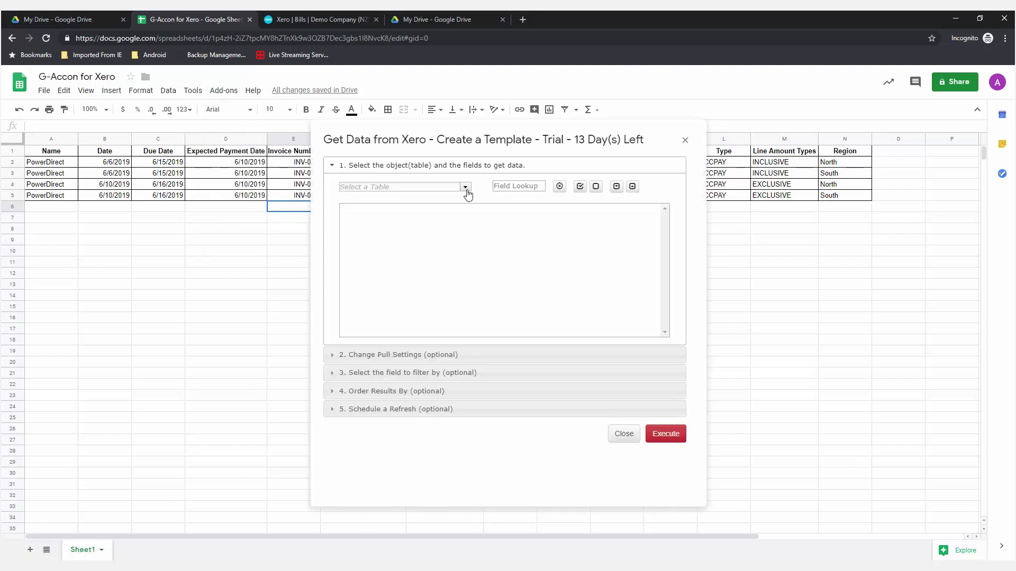
pyautogui.click(465, 187)
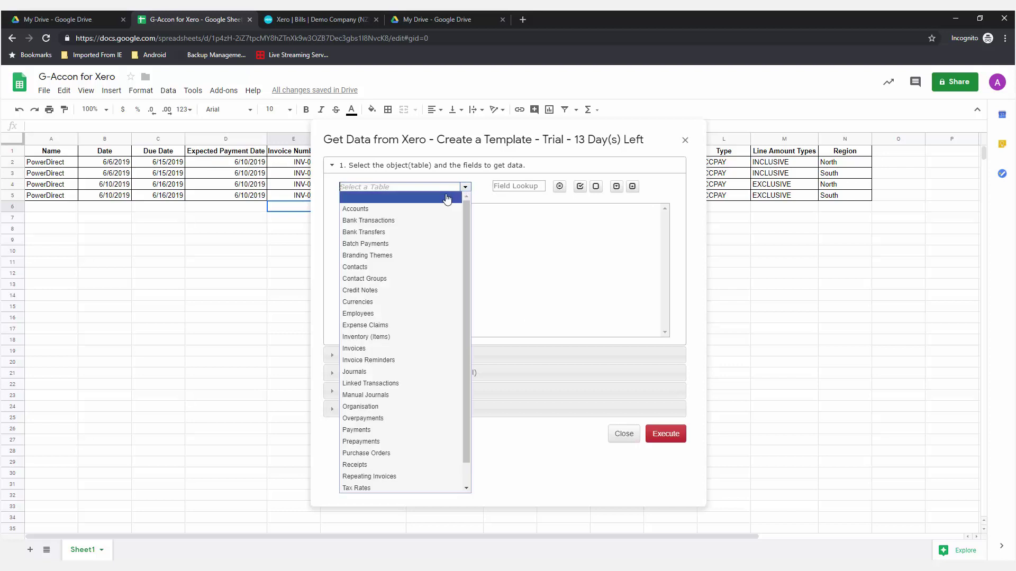
pyautogui.click(379, 351)
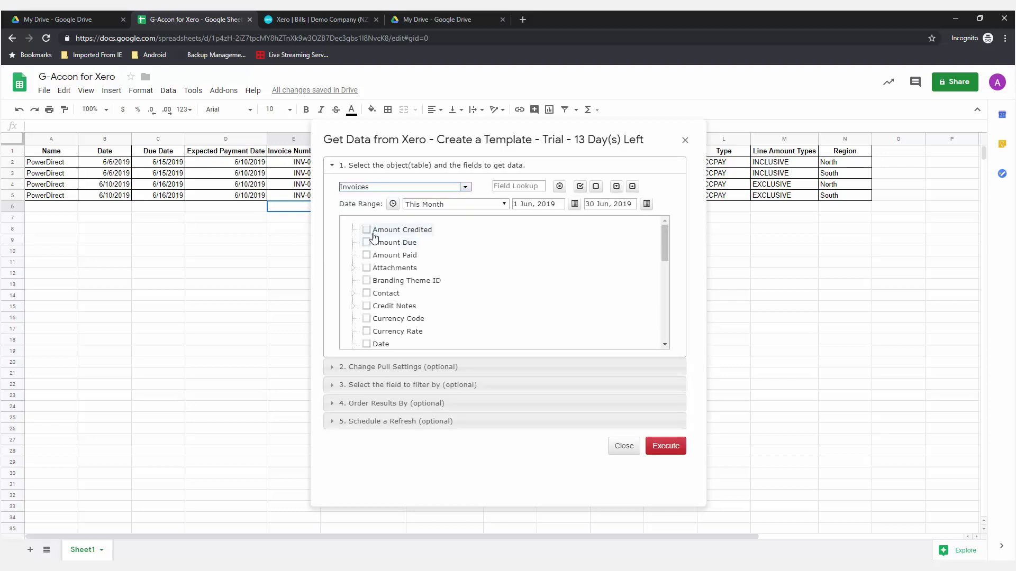
# Step: Tick Amount Credited, Amount Due, Amount Paid, Branding Theme ID and contact First Name, Last Name, Name
pyautogui.click(367, 229)
pyautogui.click(367, 242)
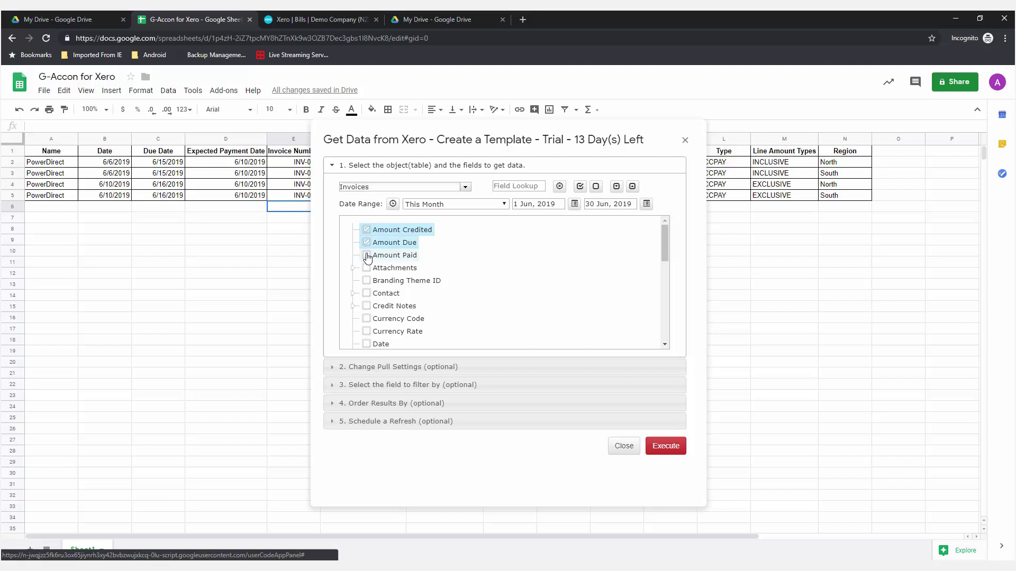
pyautogui.click(367, 255)
pyautogui.click(367, 281)
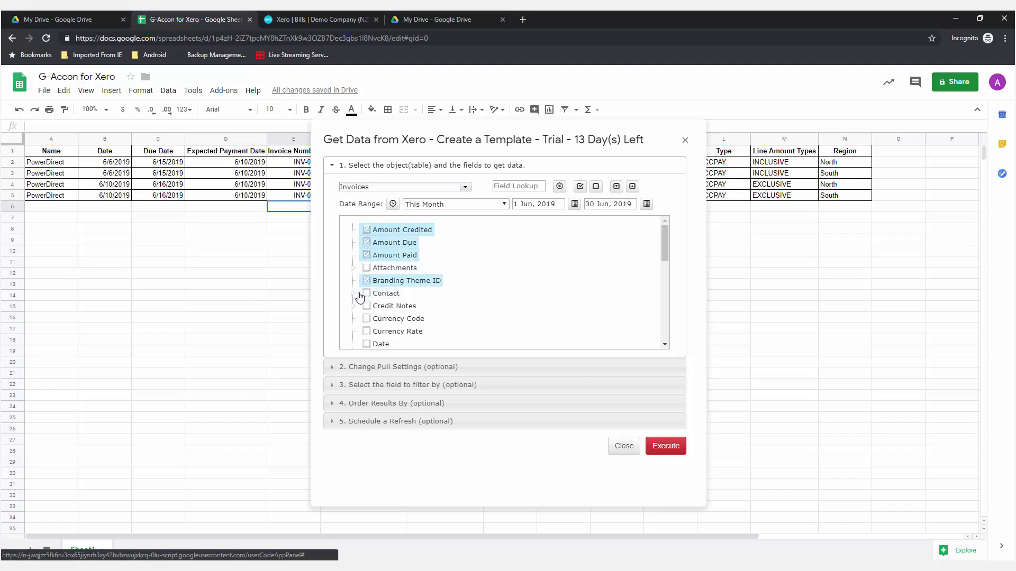
pyautogui.click(353, 293)
pyautogui.moveTo(666, 244); pyautogui.dragTo(666, 265)
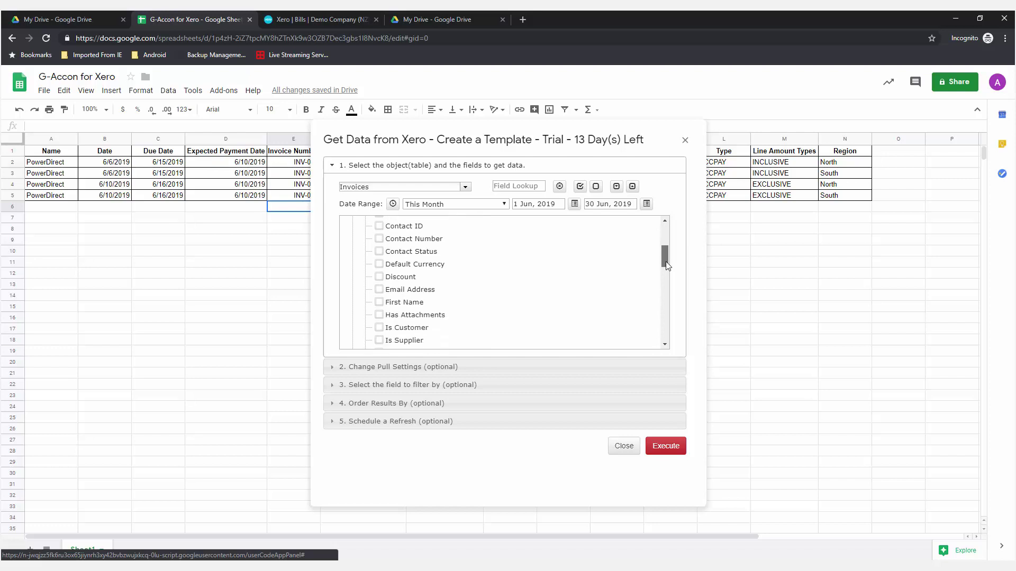
pyautogui.click(378, 302)
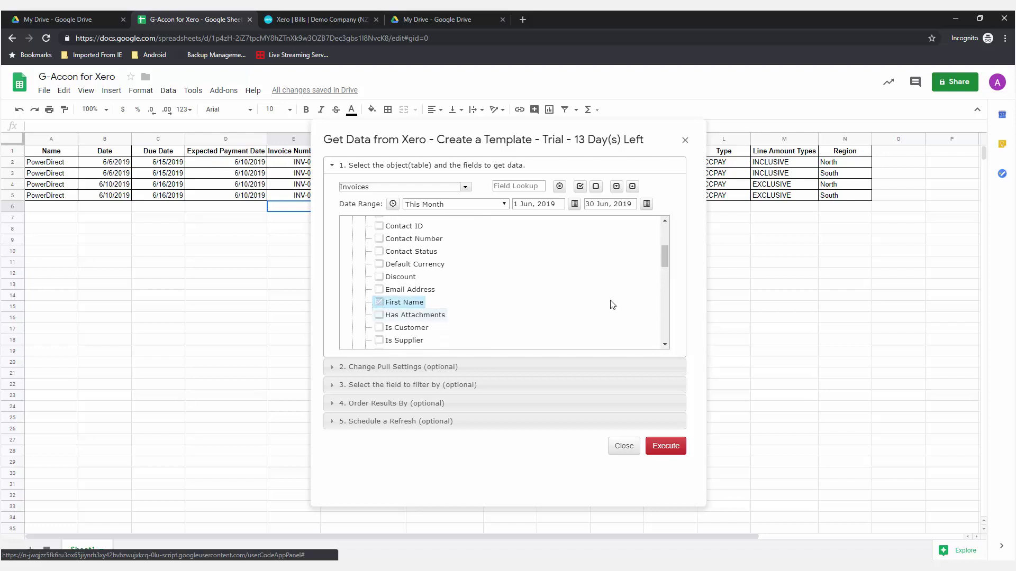
pyautogui.moveTo(667, 257); pyautogui.dragTo(666, 266)
pyautogui.click(379, 297)
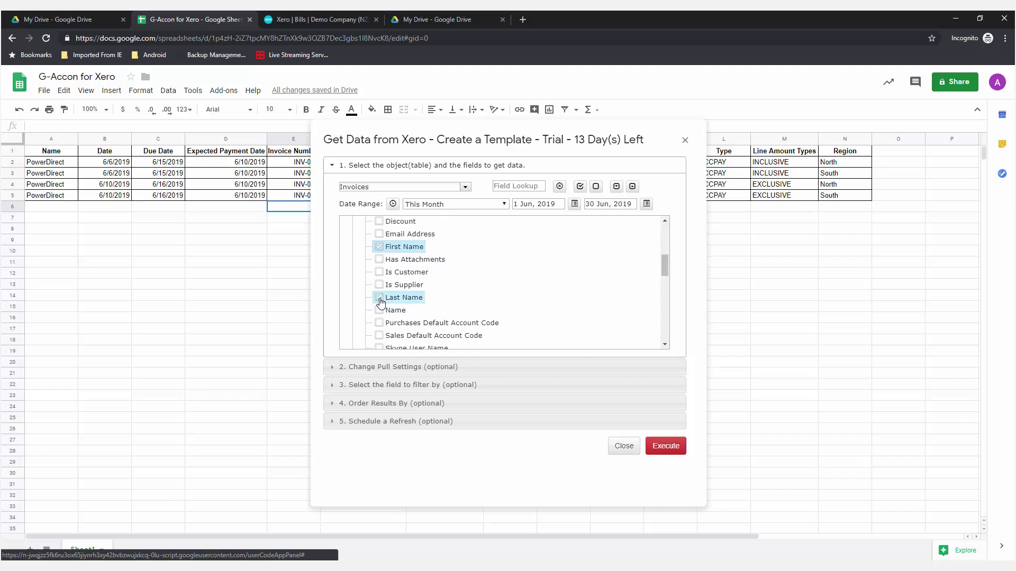
pyautogui.click(379, 310)
pyautogui.moveTo(666, 265); pyautogui.dragTo(666, 244)
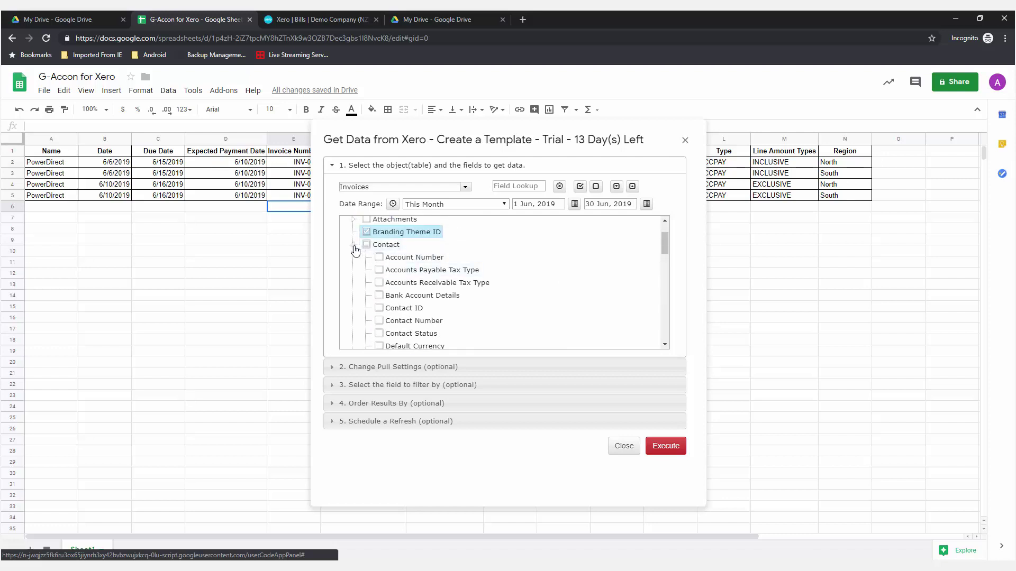
pyautogui.click(353, 245)
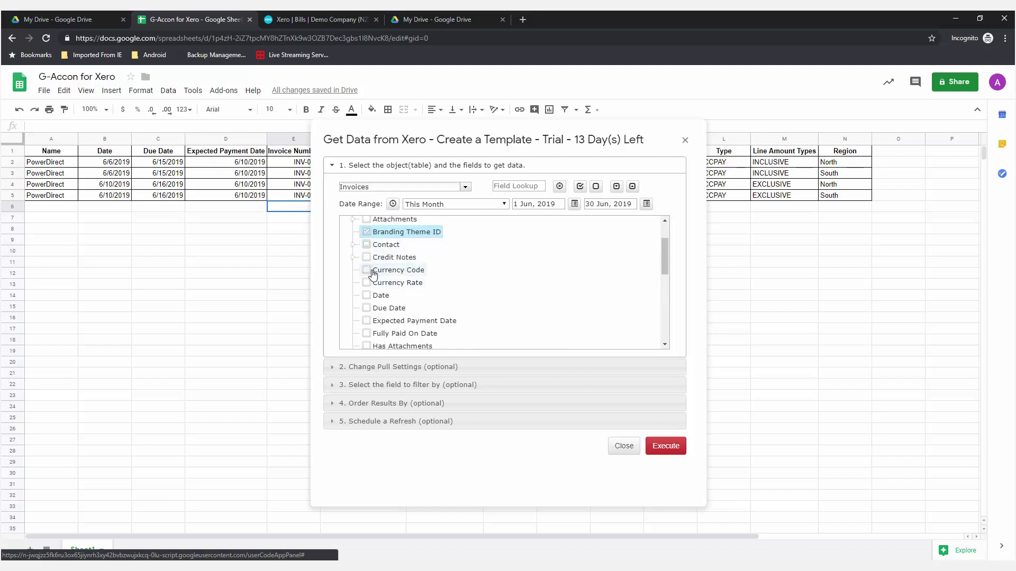
# Step: Tick Currency Code, Currency Rate, Date, Due Date, Expected Payment Date and Fully Paid On Date
pyautogui.click(373, 272)
pyautogui.click(374, 284)
pyautogui.click(377, 297)
pyautogui.click(382, 309)
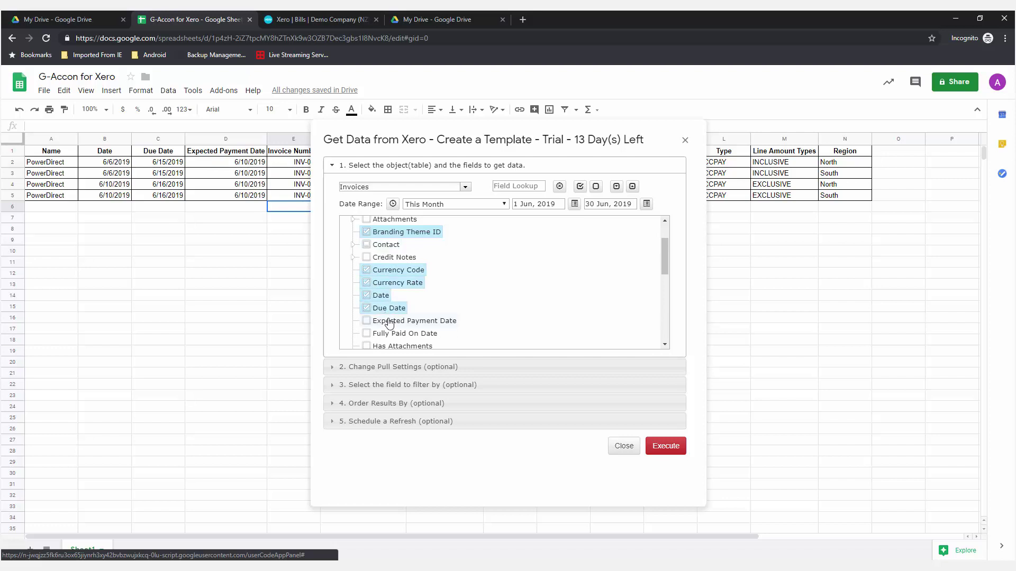
pyautogui.click(389, 321)
pyautogui.click(394, 334)
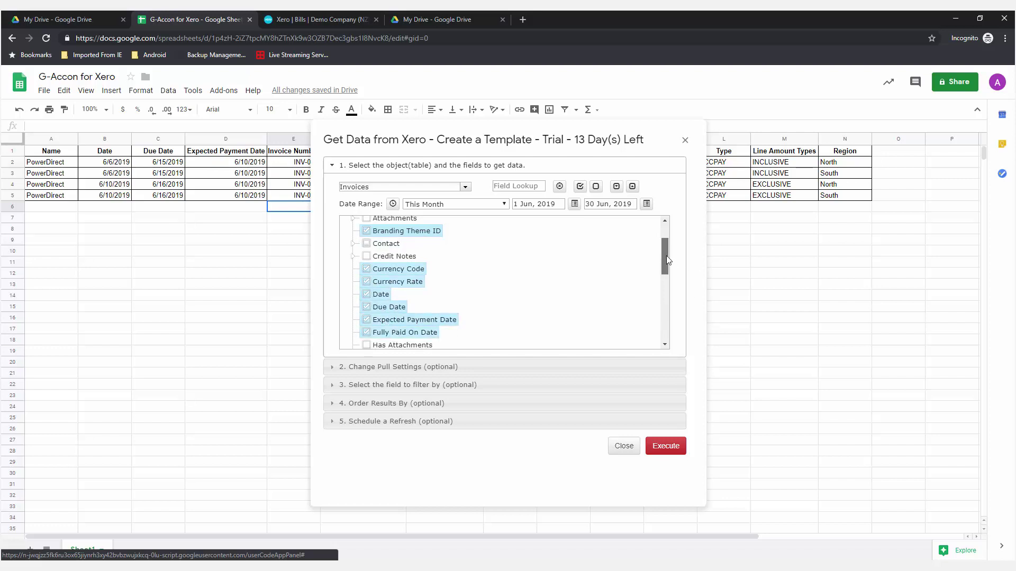
# Step: Tick Invoice ID, Invoice Number, Line Amount Types and Line Items
pyautogui.moveTo(665, 255); pyautogui.dragTo(474, 284)
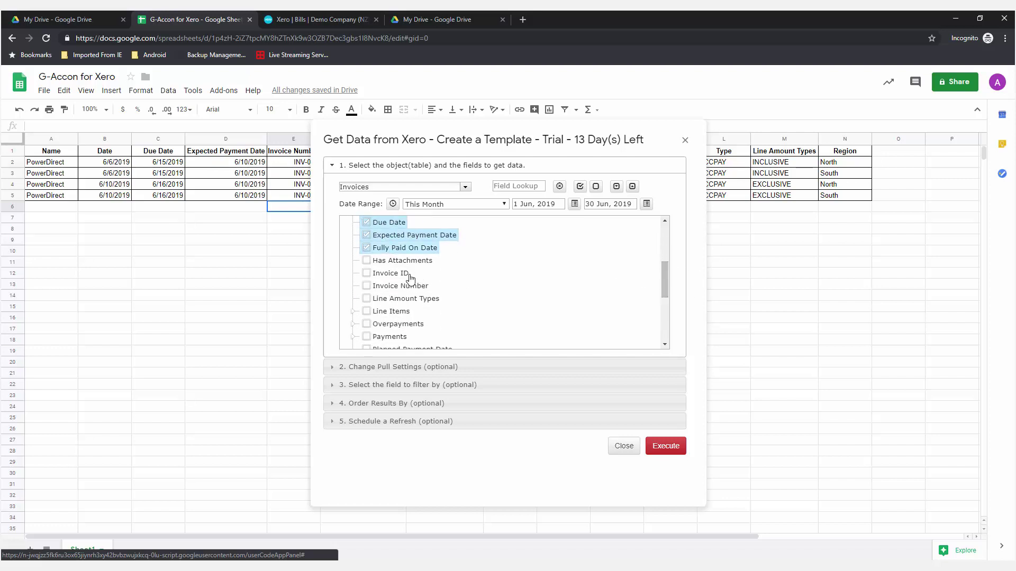
pyautogui.click(409, 275)
pyautogui.click(407, 287)
pyautogui.click(405, 299)
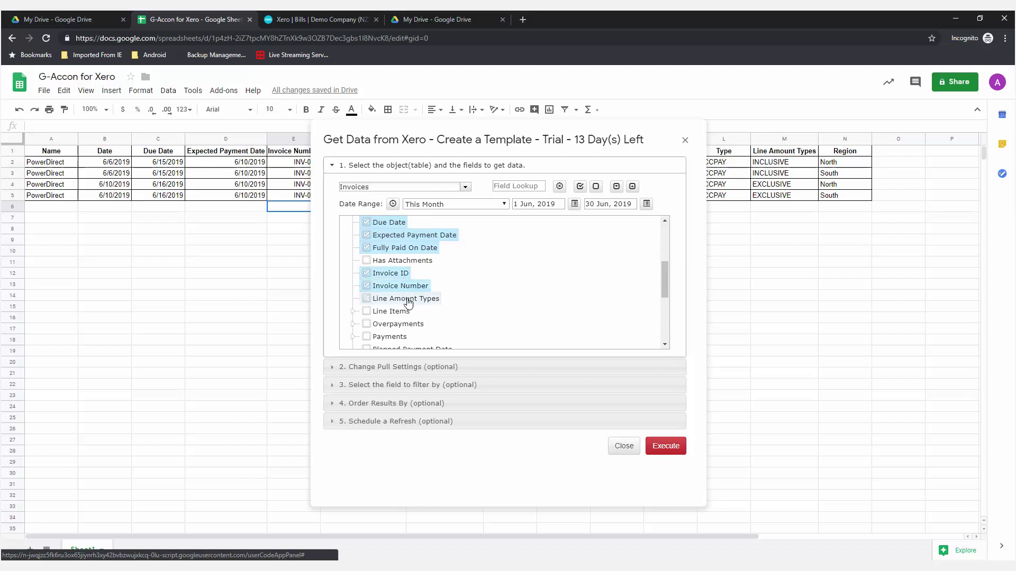
pyautogui.click(365, 312)
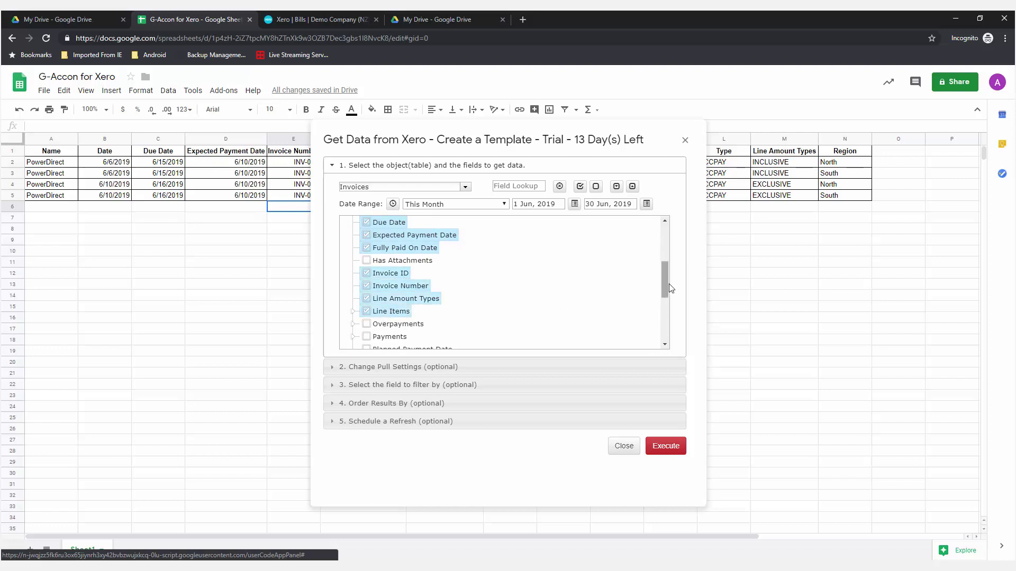
# Step: Tick Planned Payment Date, Reference, Sent To Contact, Status, Sub Total, Total, Total Discount, Total Tax and Type
pyautogui.moveTo(664, 284); pyautogui.dragTo(663, 307)
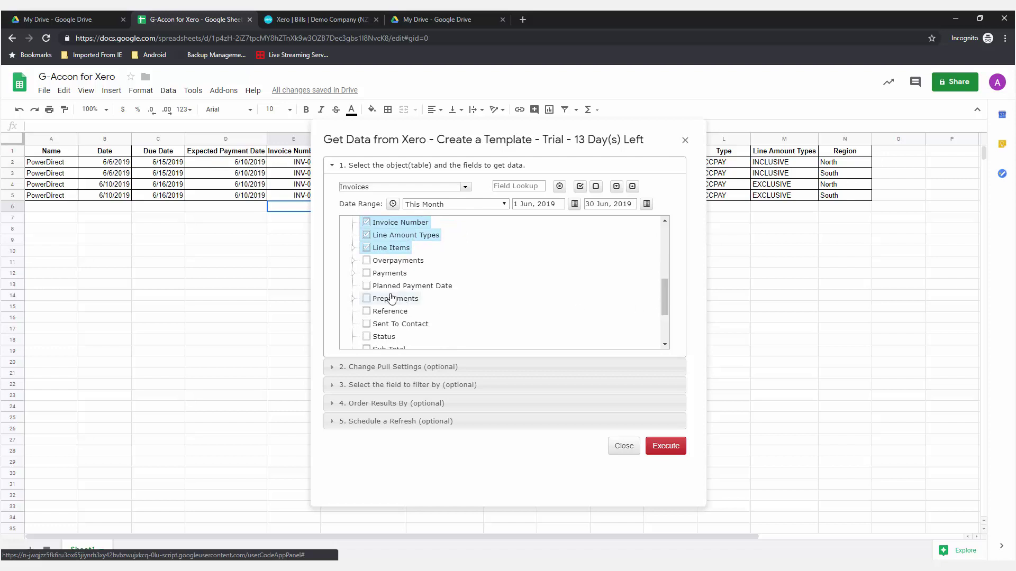
pyautogui.click(394, 287)
pyautogui.click(400, 324)
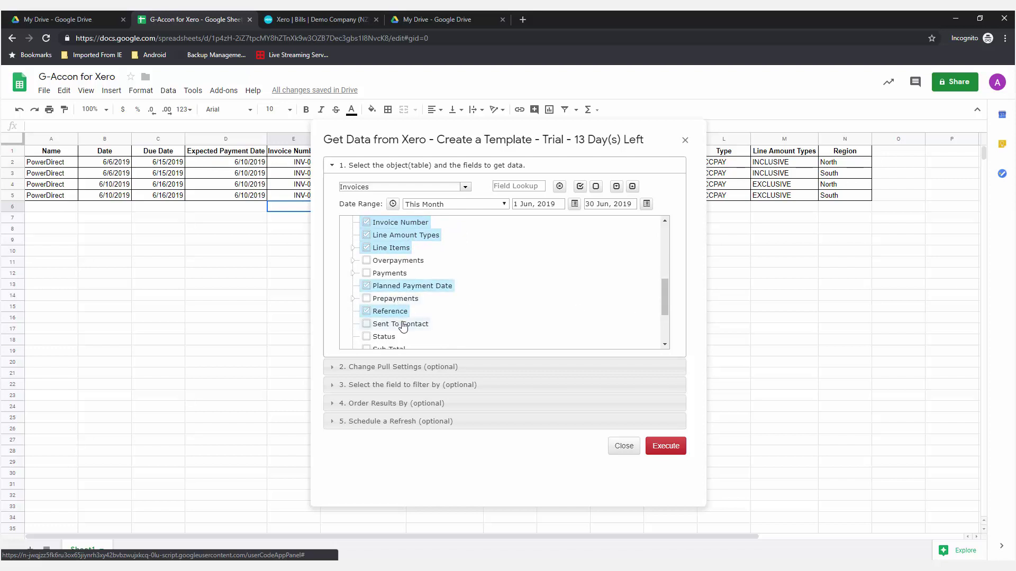
pyautogui.click(394, 336)
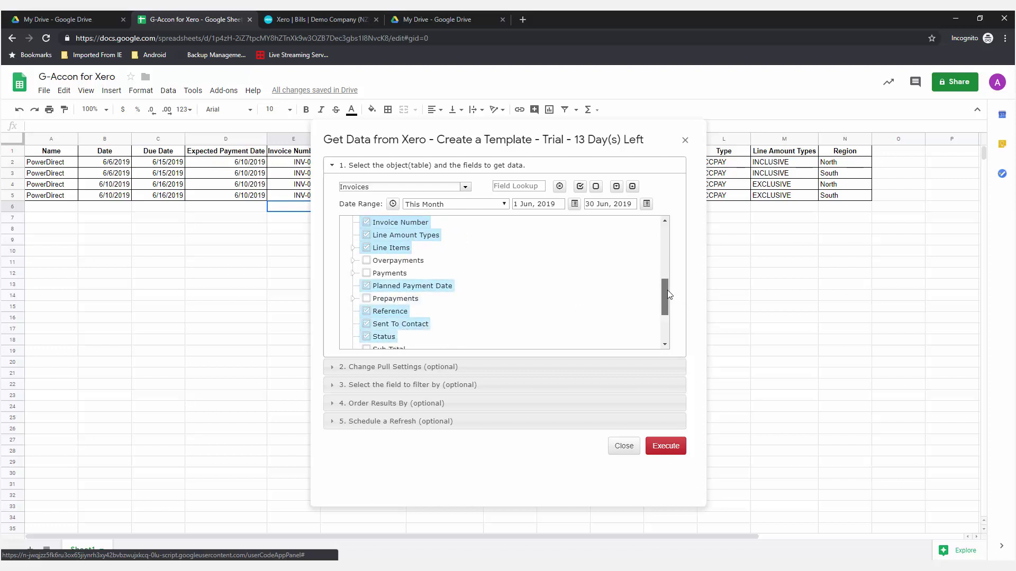
pyautogui.moveTo(668, 295); pyautogui.dragTo(668, 303)
pyautogui.click(390, 287)
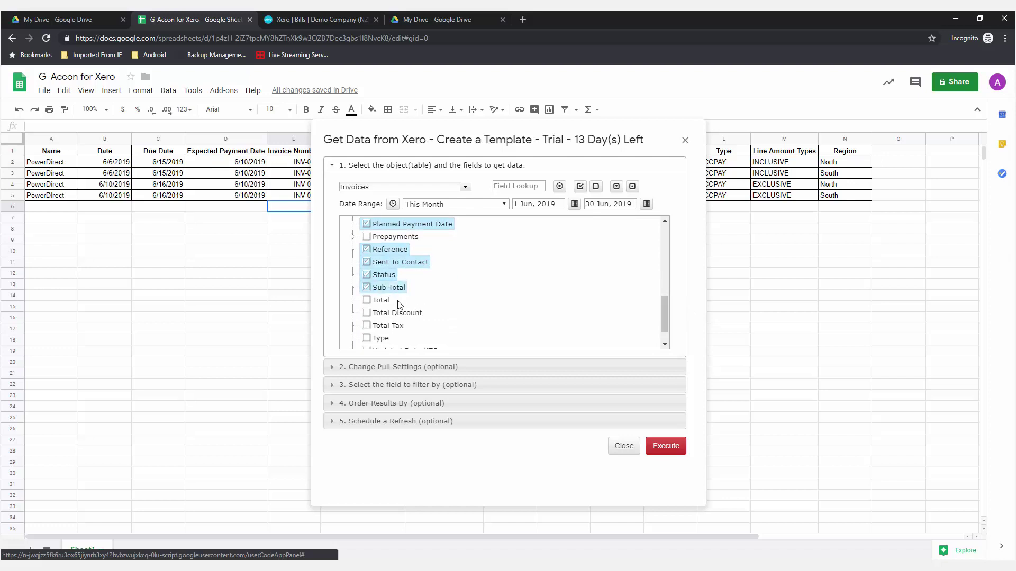
pyautogui.click(382, 301)
pyautogui.click(397, 313)
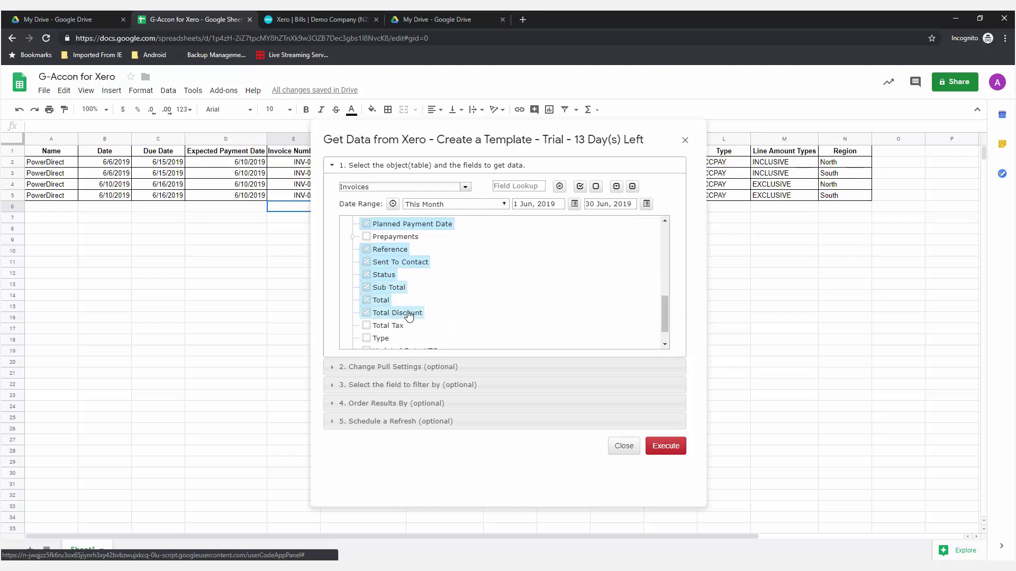
pyautogui.click(389, 326)
pyautogui.scroll(-1, 661, 312)
pyautogui.click(376, 319)
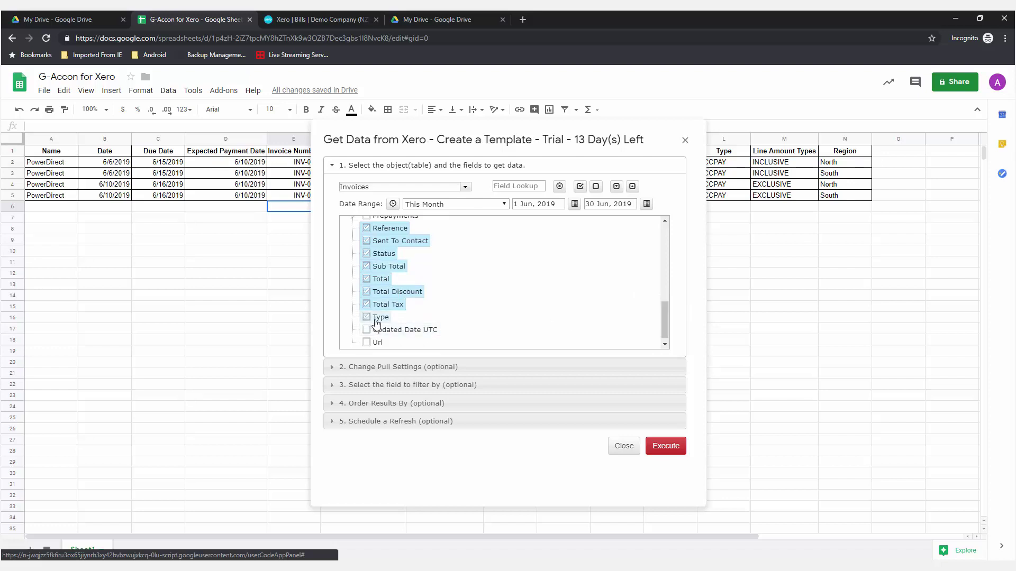
# Step: Add a type = 'ACCPAY' filter to the invoice pull
pyautogui.click(412, 373)
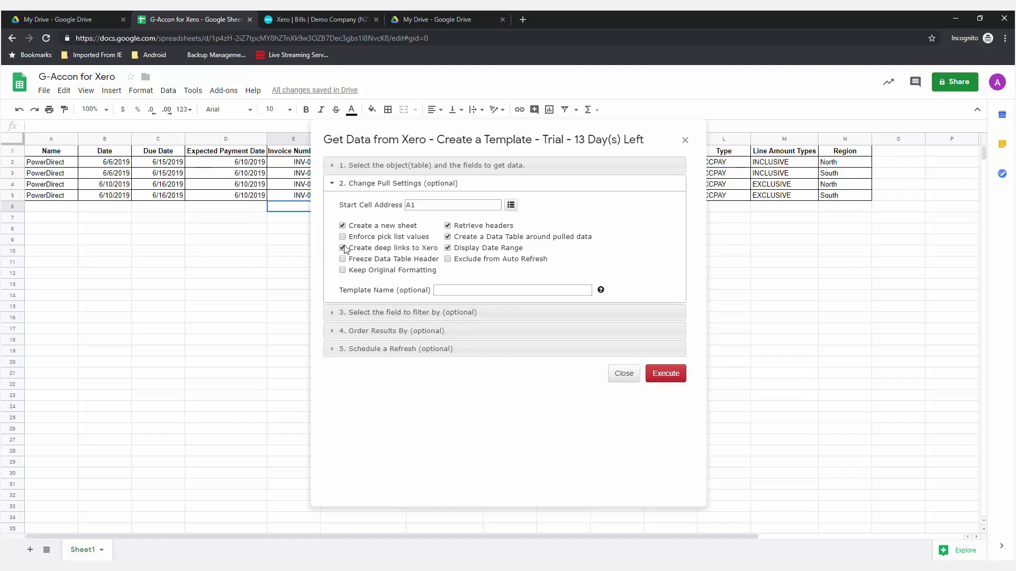
pyautogui.click(385, 312)
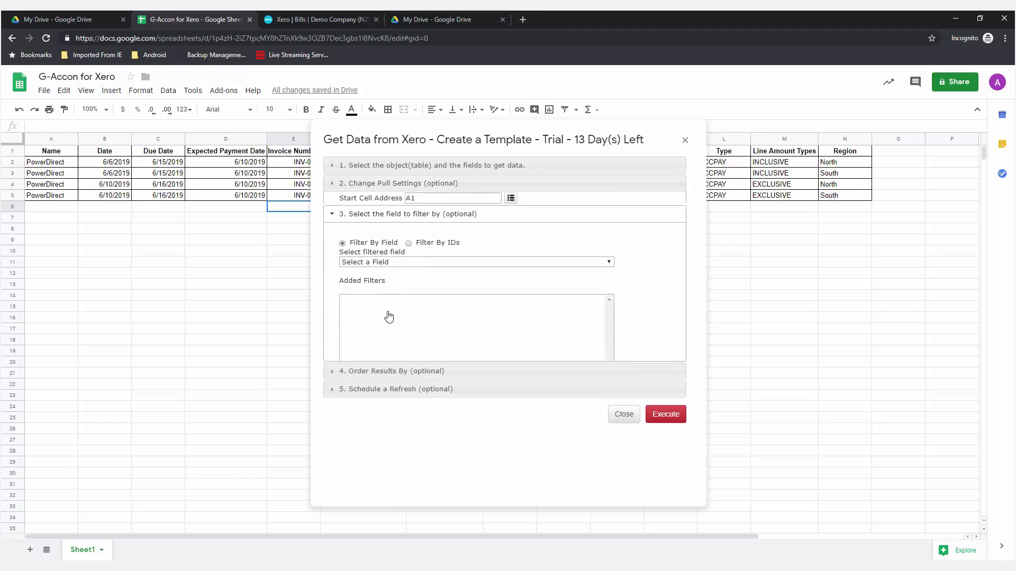
pyautogui.click(386, 251)
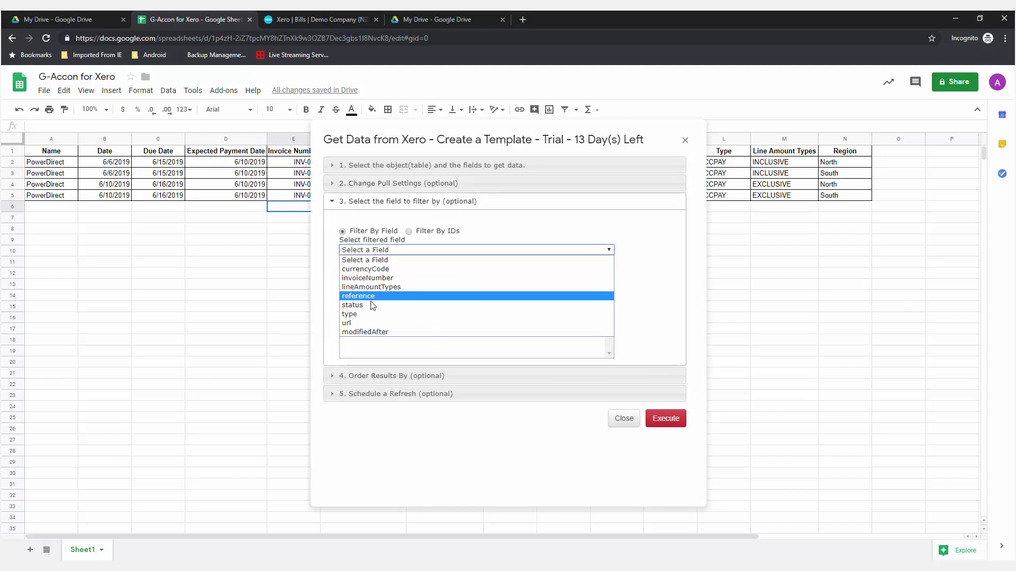
pyautogui.click(373, 314)
pyautogui.click(385, 261)
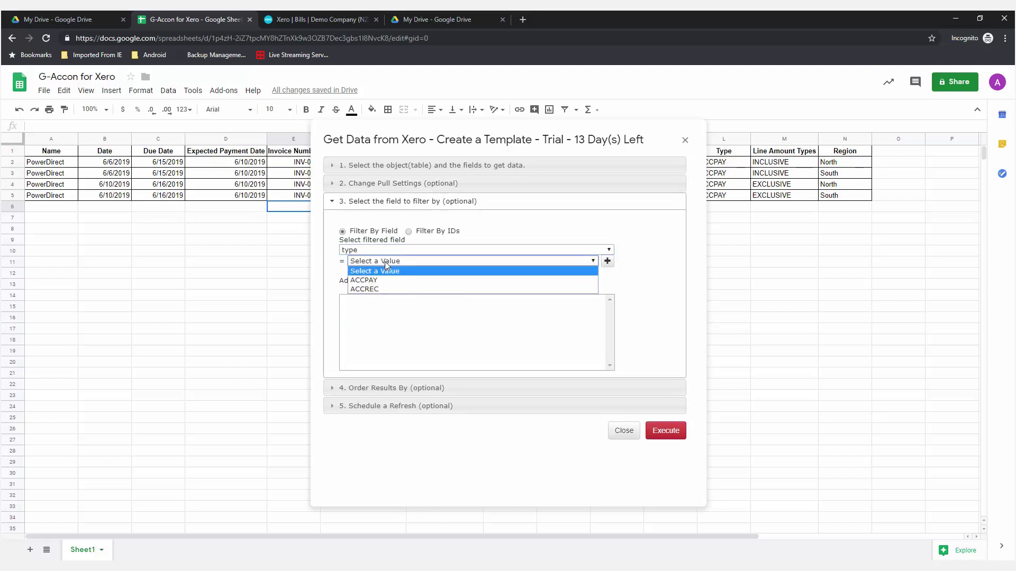
pyautogui.click(386, 280)
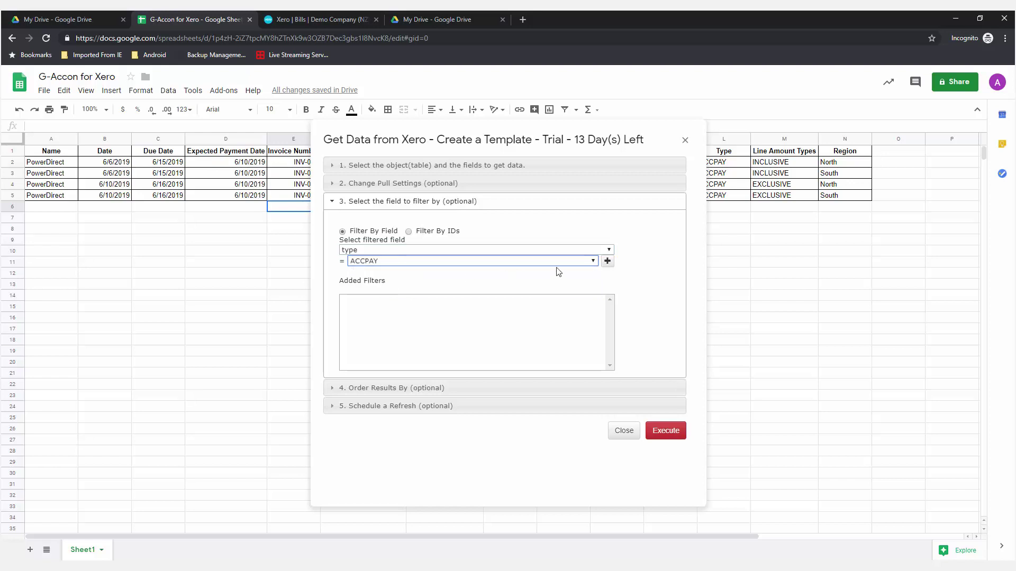
pyautogui.click(606, 261)
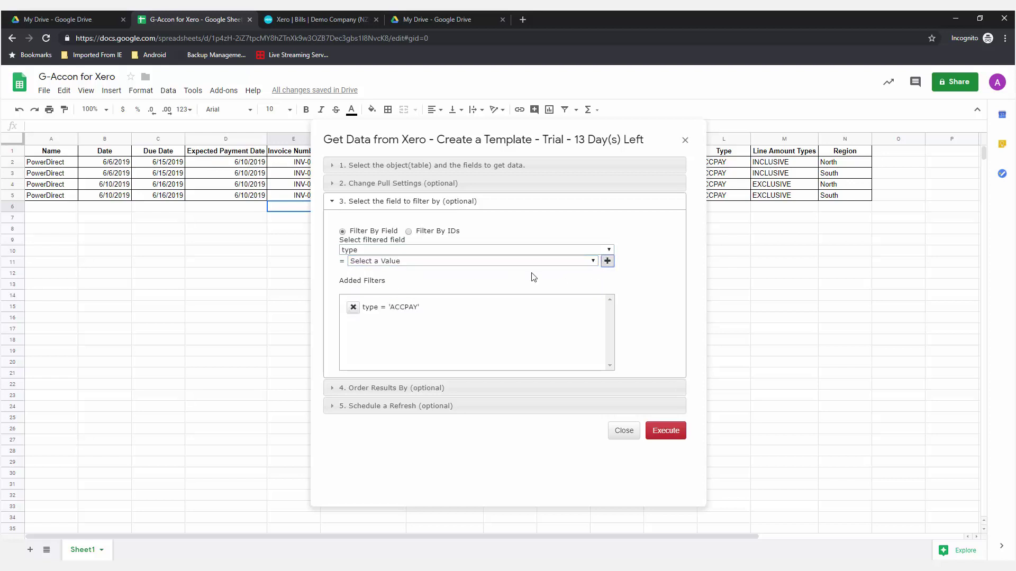
# Step: Add status filters AUTHORISED and PAID, joining them with AND
pyautogui.click(381, 250)
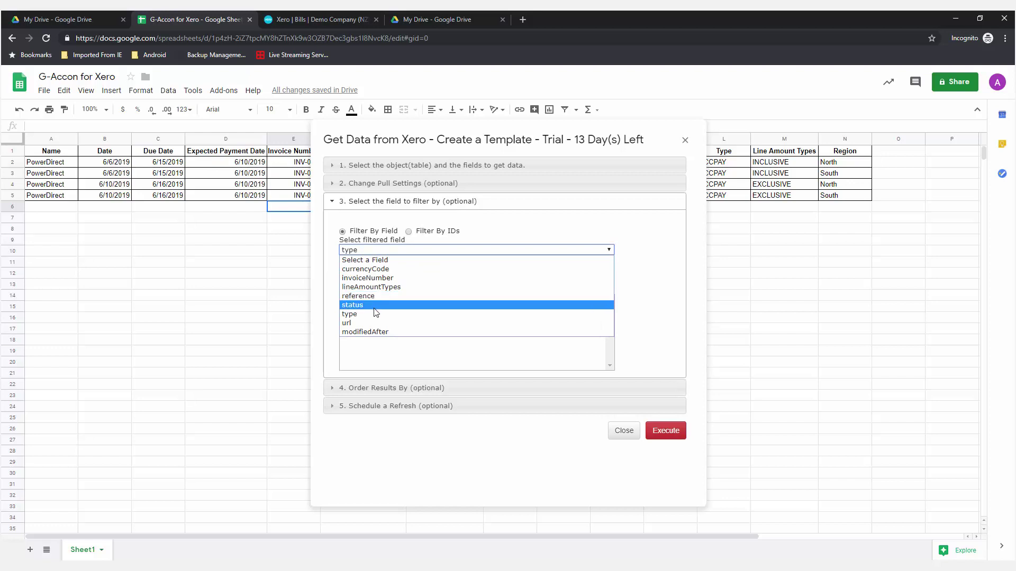
pyautogui.click(374, 306)
pyautogui.click(386, 261)
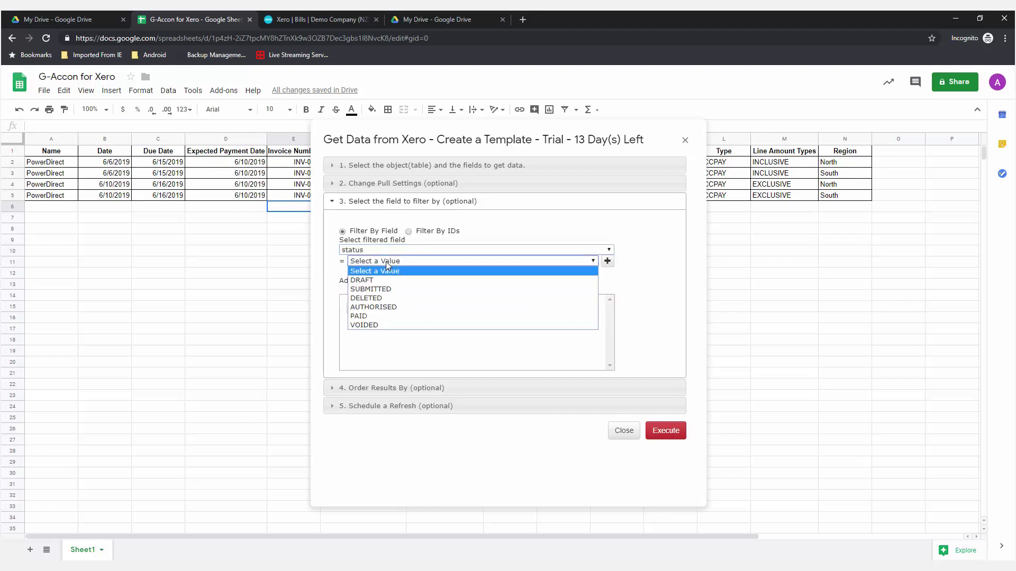
pyautogui.click(394, 307)
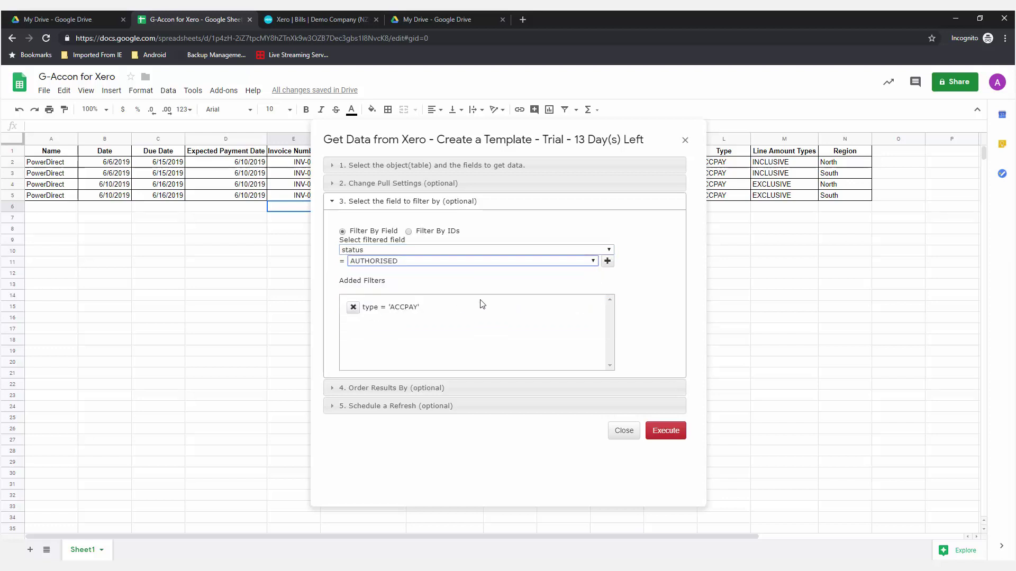
pyautogui.click(605, 261)
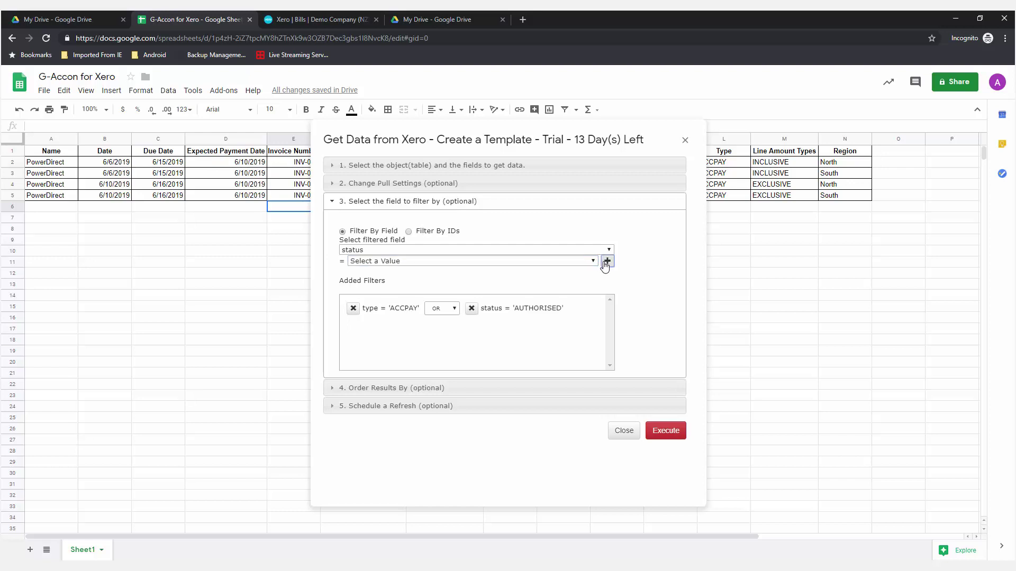
pyautogui.click(365, 263)
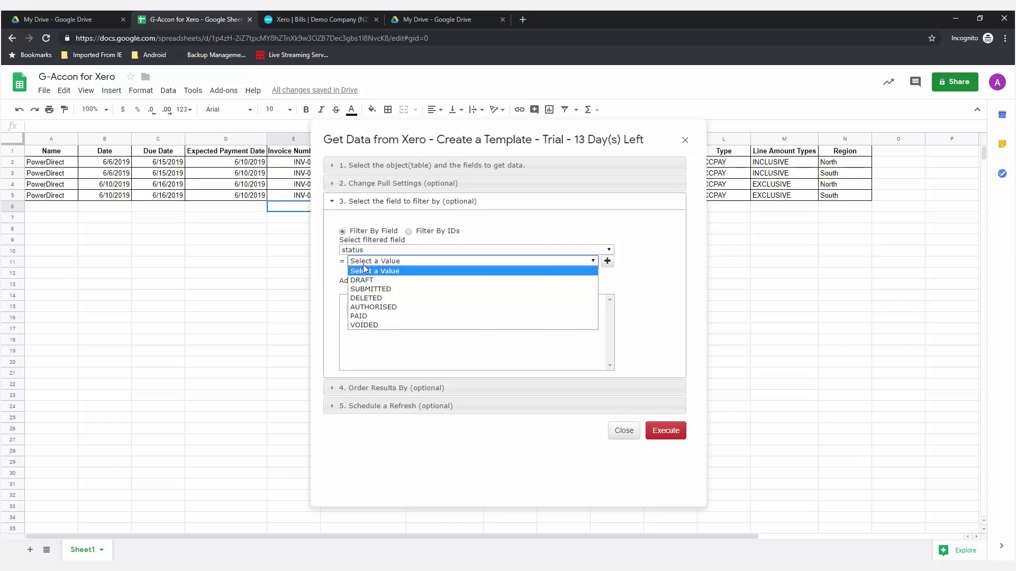
pyautogui.click(381, 319)
pyautogui.click(608, 261)
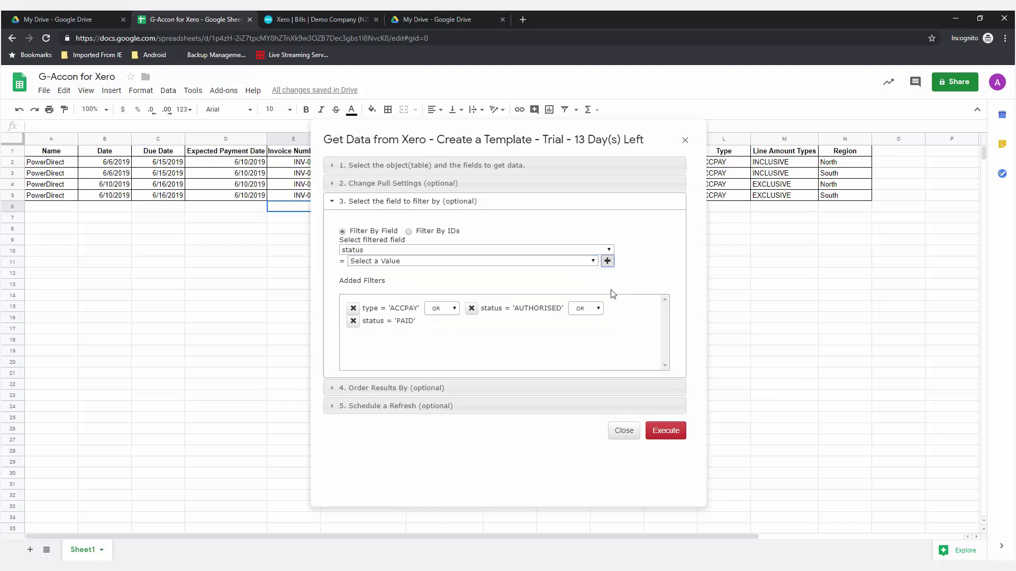
pyautogui.click(597, 314)
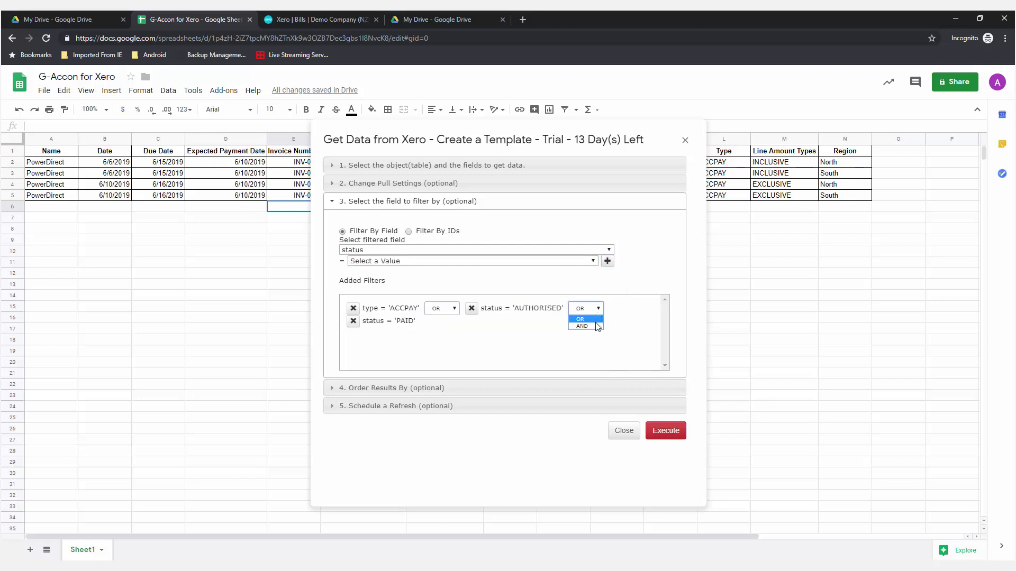
pyautogui.click(588, 327)
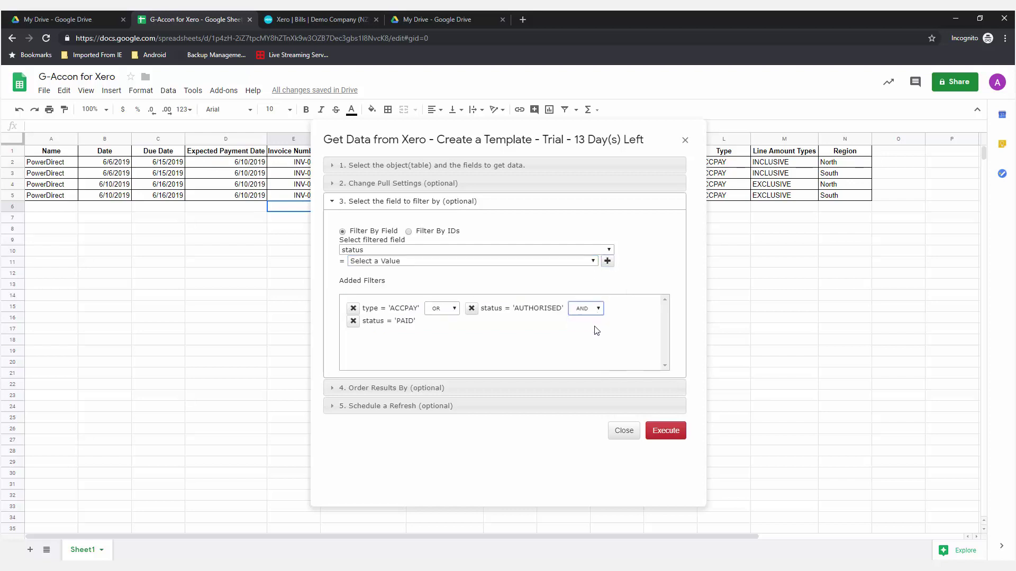
# Step: Set the date range to This Calendar Year, order results by date, and execute the Invoices pull
pyautogui.click(394, 165)
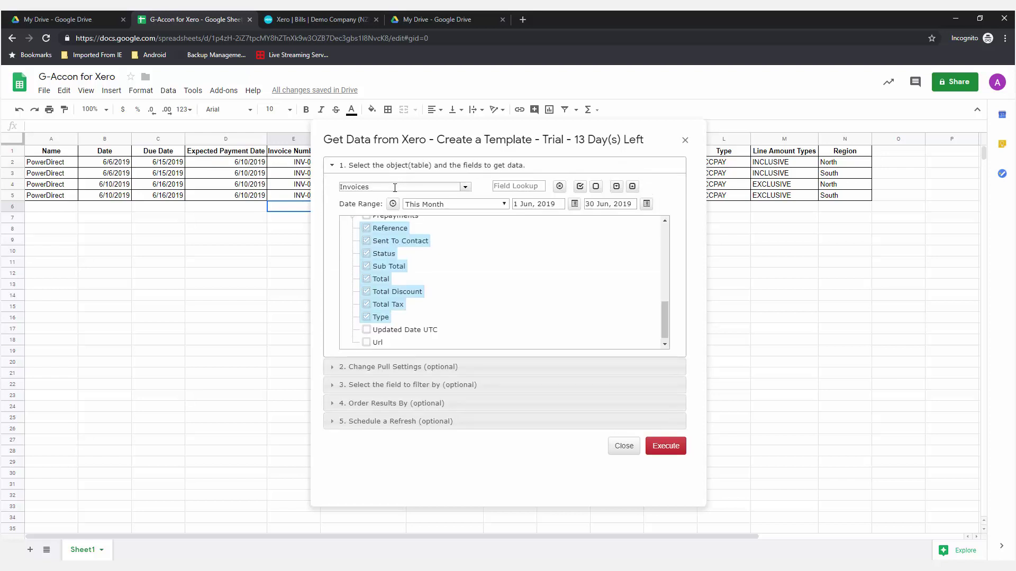
pyautogui.click(434, 205)
pyautogui.click(445, 250)
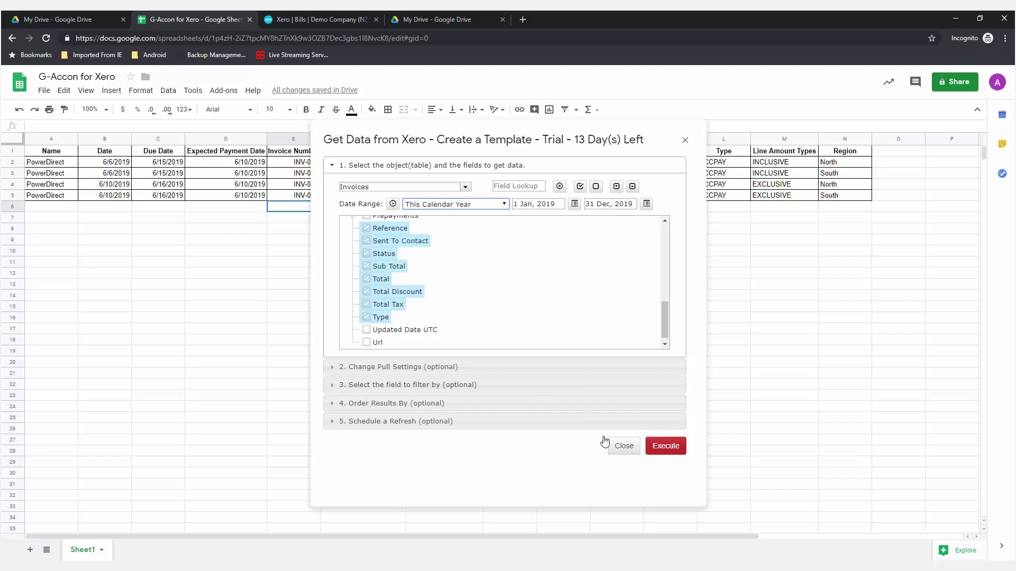
pyautogui.click(396, 403)
pyautogui.click(380, 258)
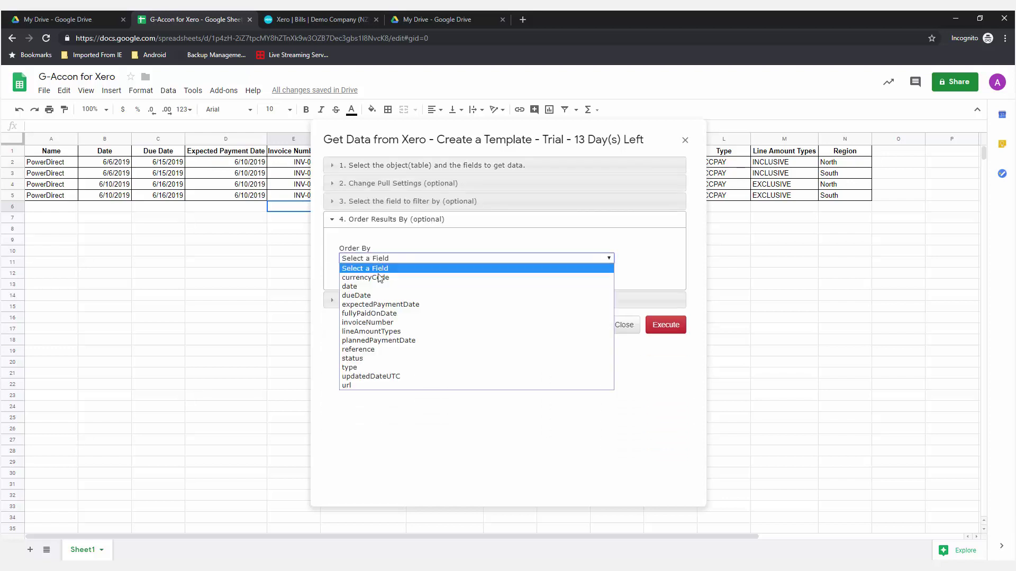
pyautogui.click(350, 286)
pyautogui.click(667, 325)
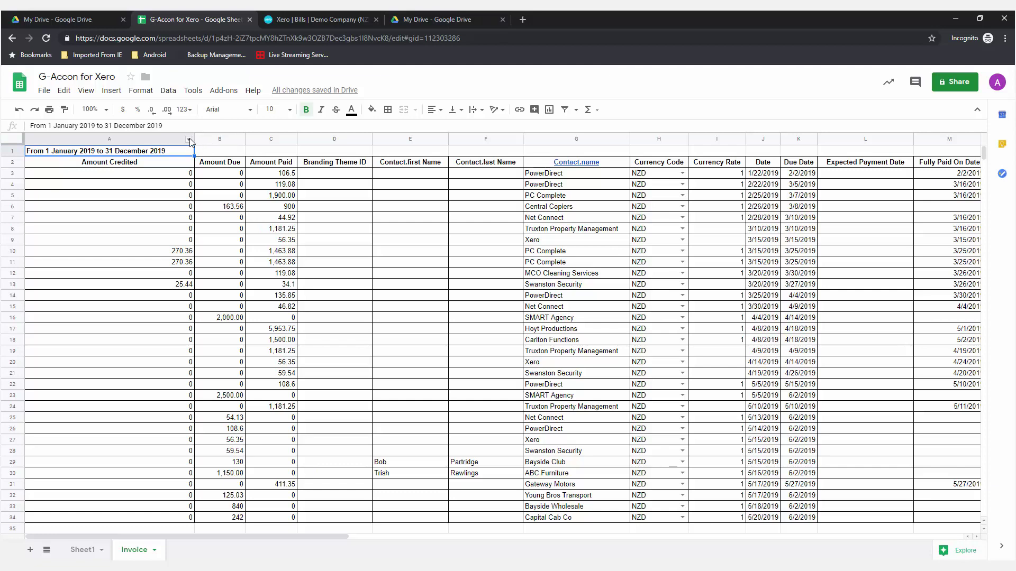
pyautogui.moveTo(194, 137); pyautogui.dragTo(167, 137)
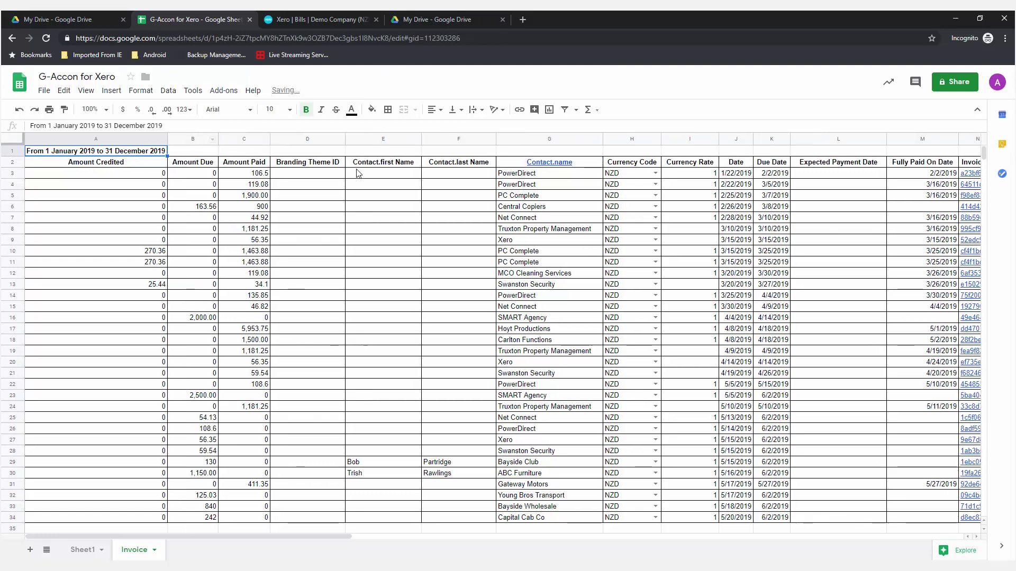
pyautogui.click(410, 207)
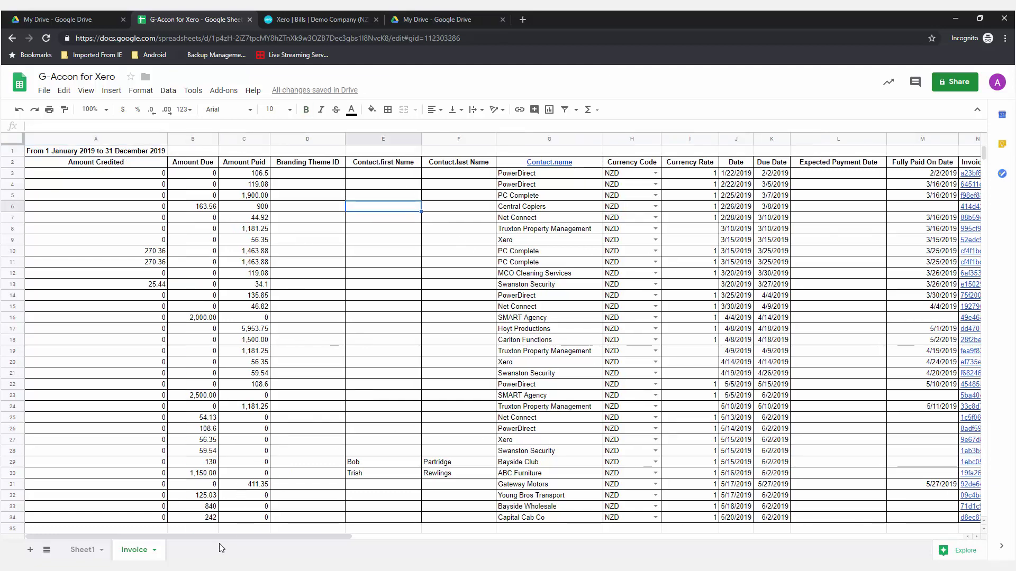
pyautogui.moveTo(204, 537); pyautogui.dragTo(804, 522)
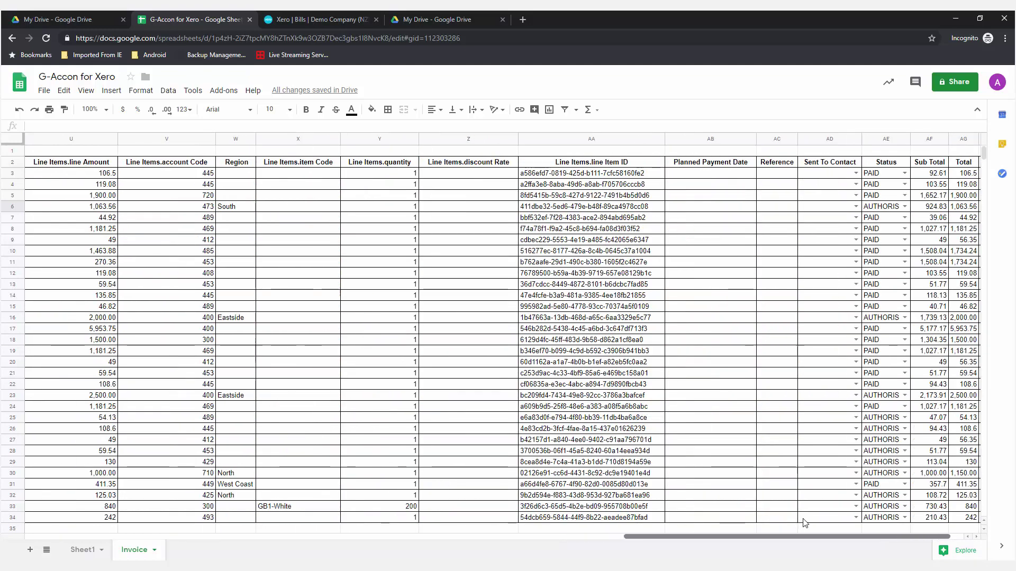
pyautogui.moveTo(804, 522); pyautogui.dragTo(203, 527)
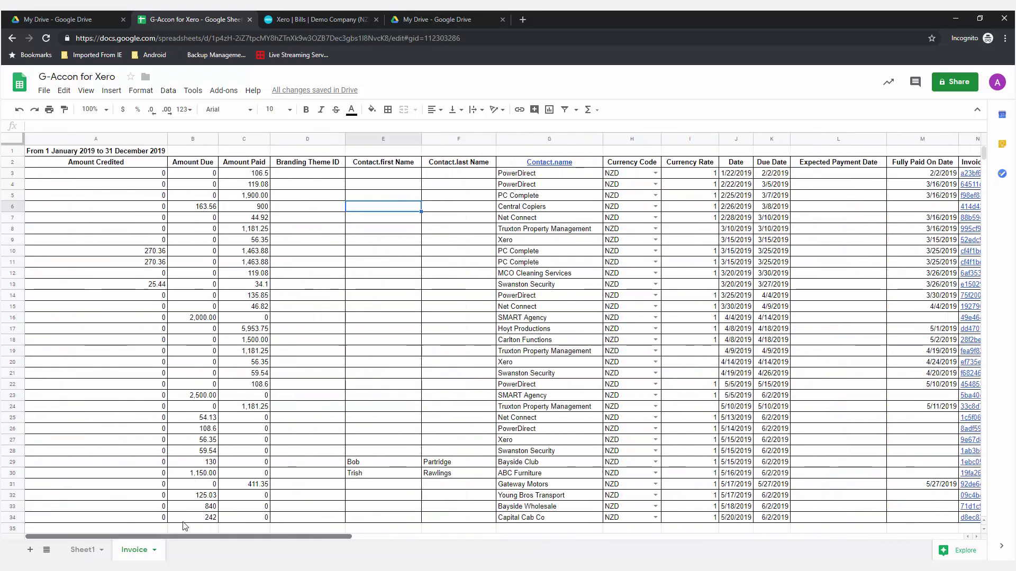
# Step: On Sheet1, set up a G-Accon Upload Accounting Data template and save it
pyautogui.click(79, 551)
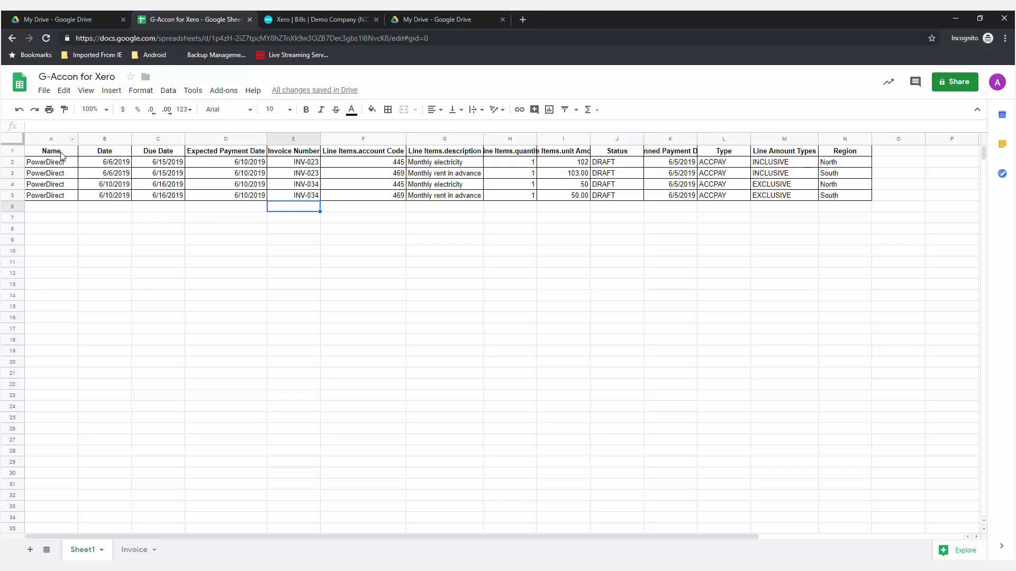
pyautogui.click(222, 91)
pyautogui.moveTo(269, 203)
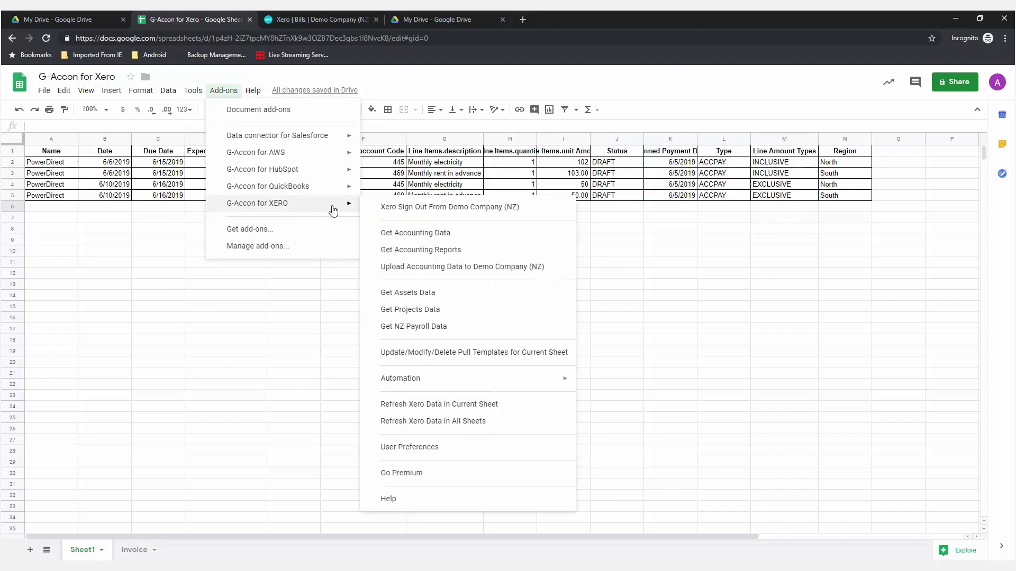
pyautogui.click(458, 273)
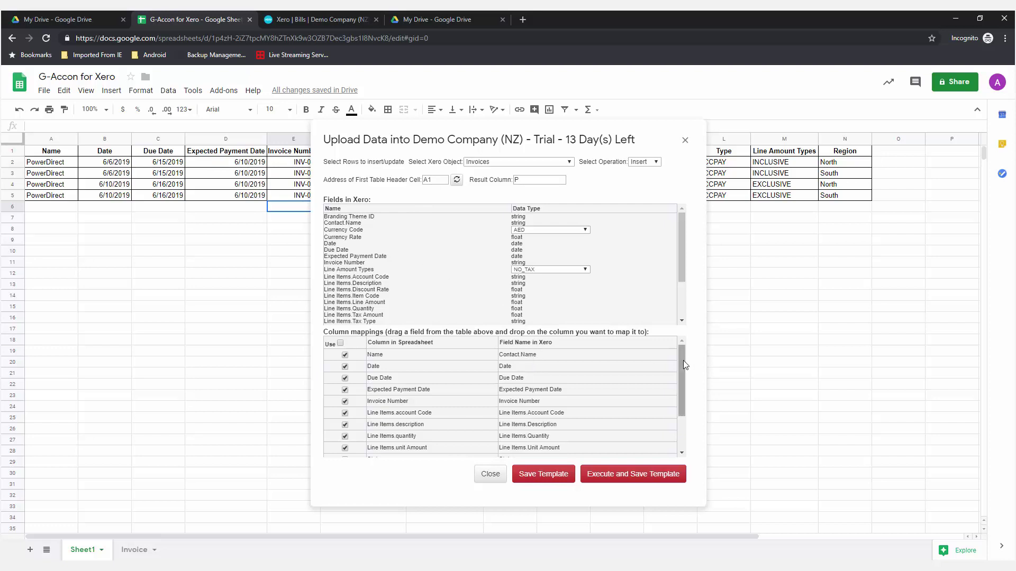
pyautogui.moveTo(683, 361); pyautogui.dragTo(691, 409)
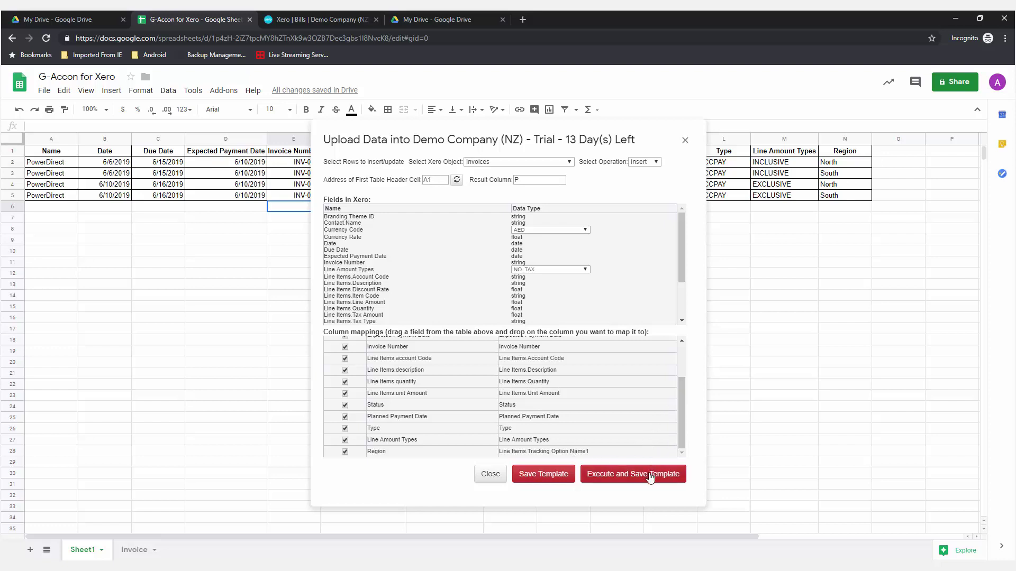
pyautogui.moveTo(680, 437)
pyautogui.mouseDown()
pyautogui.moveTo(690, 393)
pyautogui.moveTo(691, 452)
pyautogui.mouseUp()
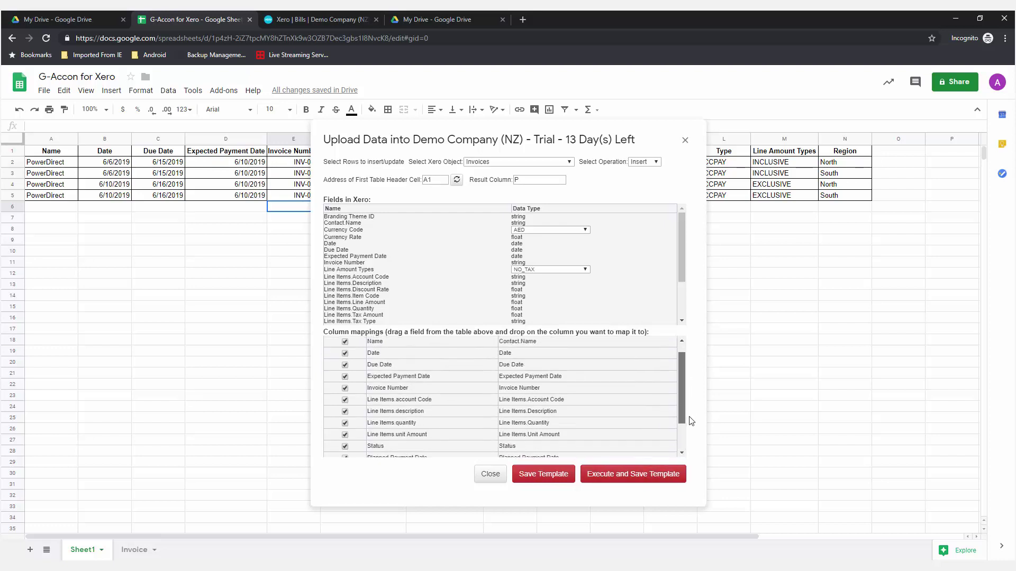
pyautogui.click(670, 467)
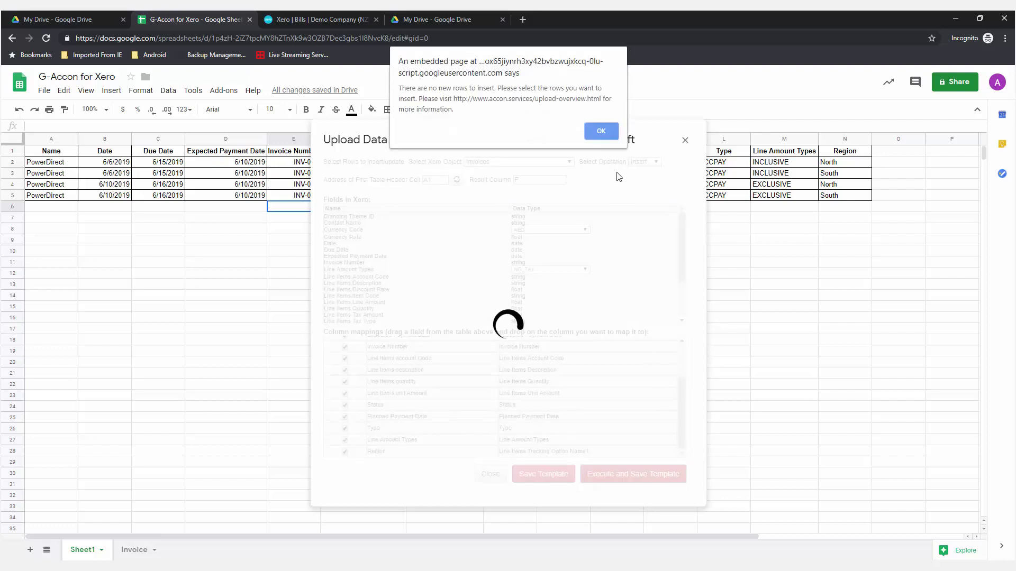
pyautogui.click(600, 132)
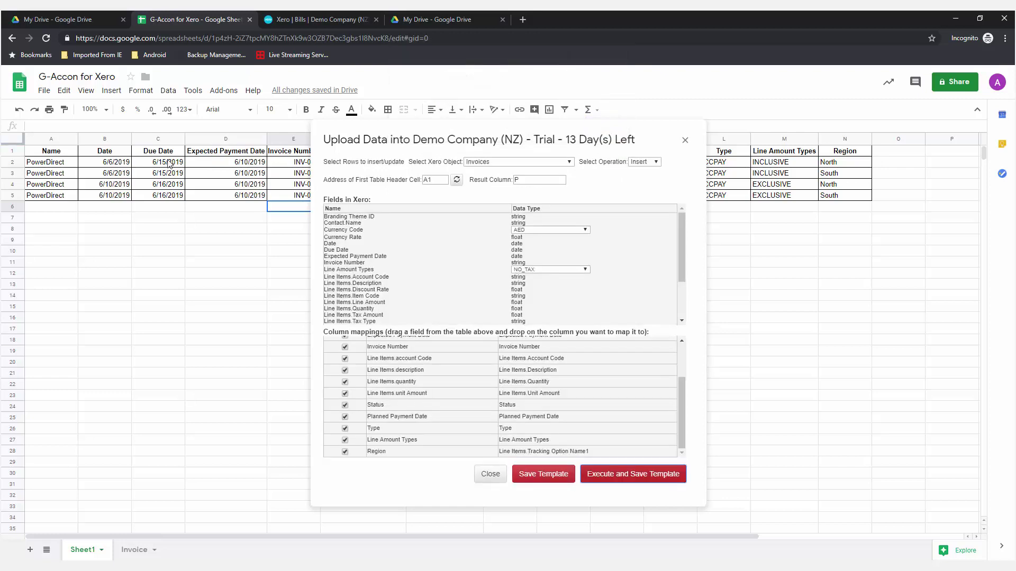
# Step: Upload the four bill rows 2–5 and check each shows Success TRUE
pyautogui.moveTo(170, 164); pyautogui.dragTo(174, 200)
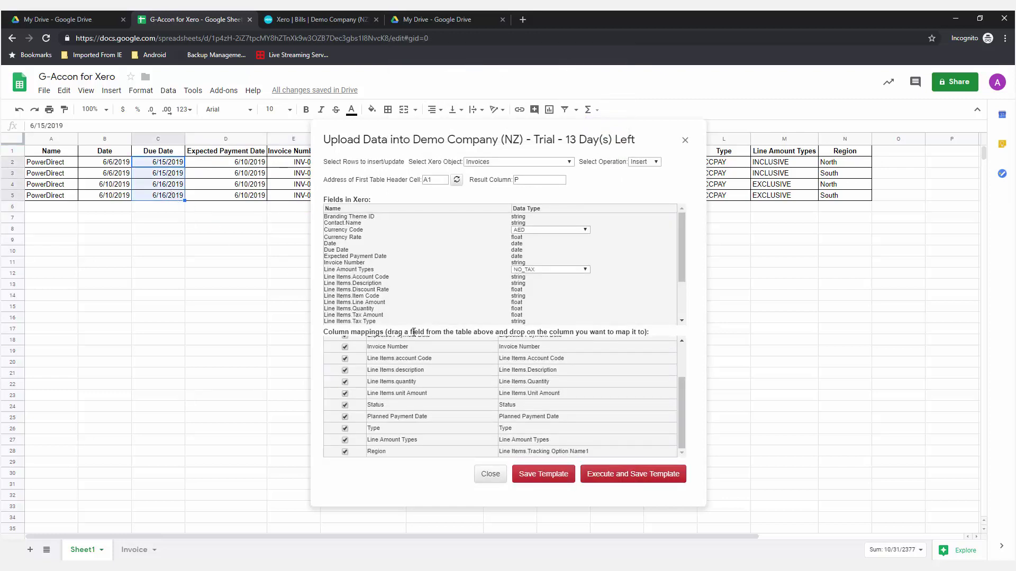
pyautogui.click(665, 473)
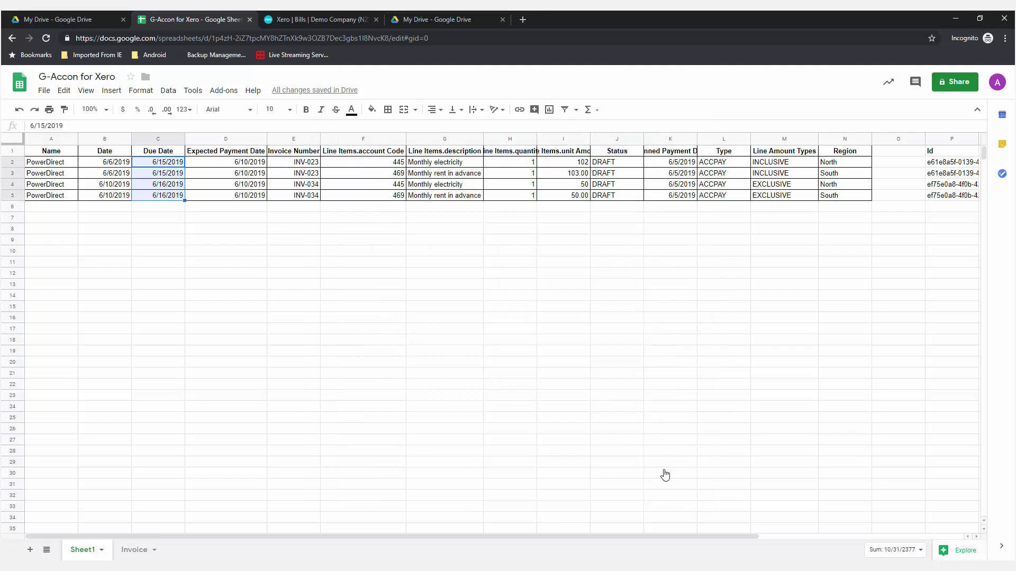
pyautogui.moveTo(403, 536); pyautogui.dragTo(637, 545)
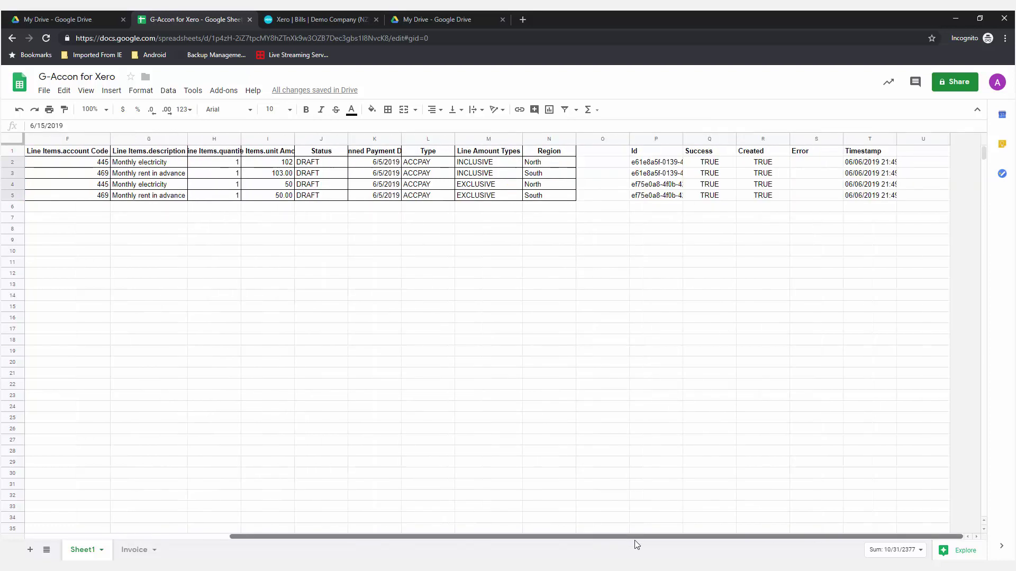
pyautogui.moveTo(715, 163); pyautogui.dragTo(714, 198)
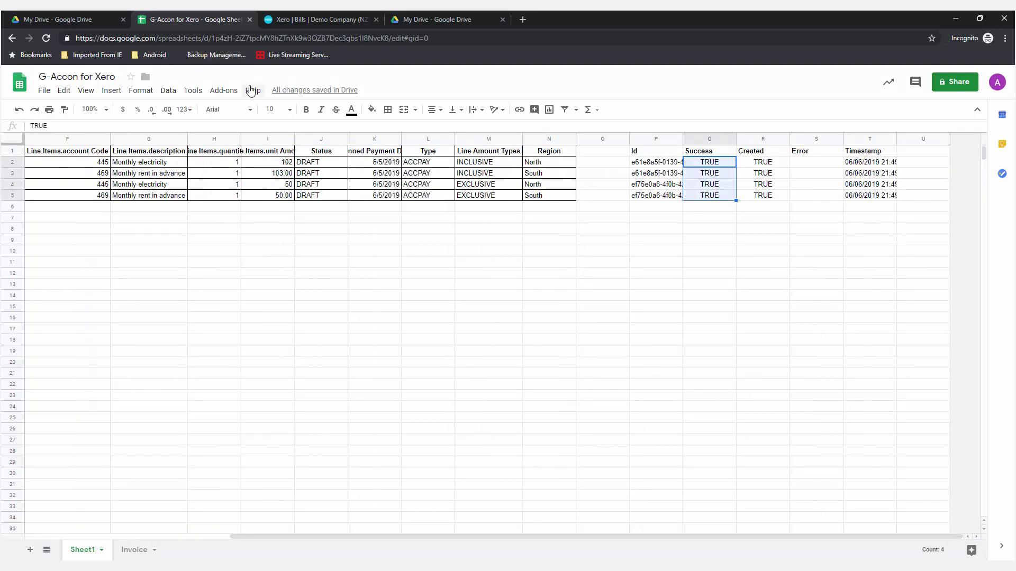
pyautogui.click(276, 20)
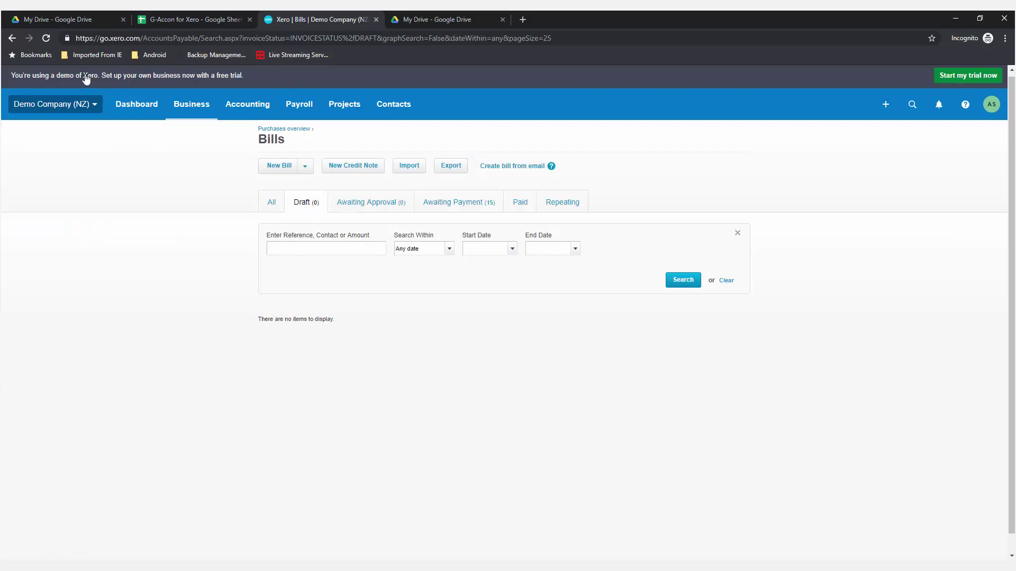
pyautogui.click(48, 39)
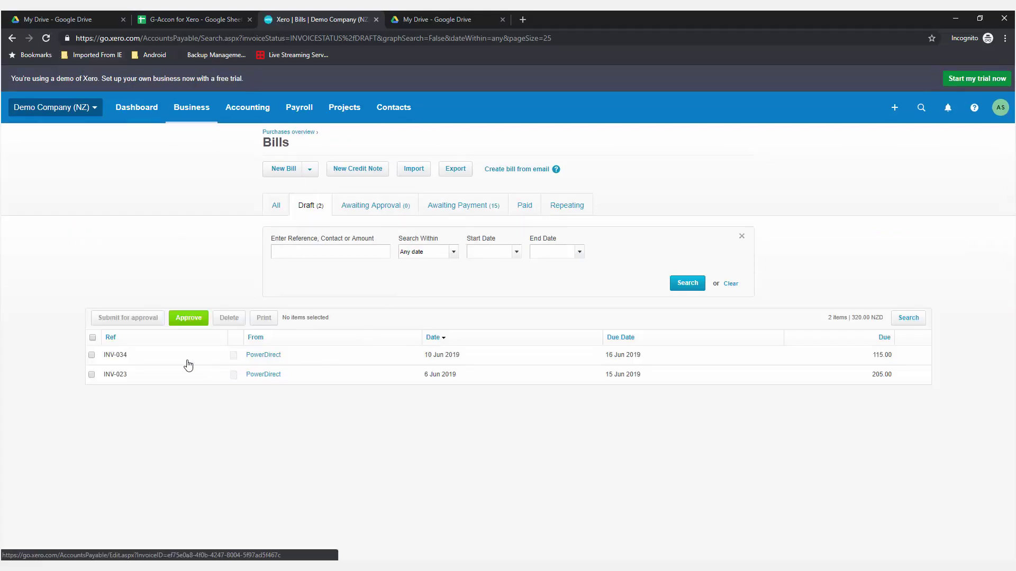
pyautogui.click(265, 355)
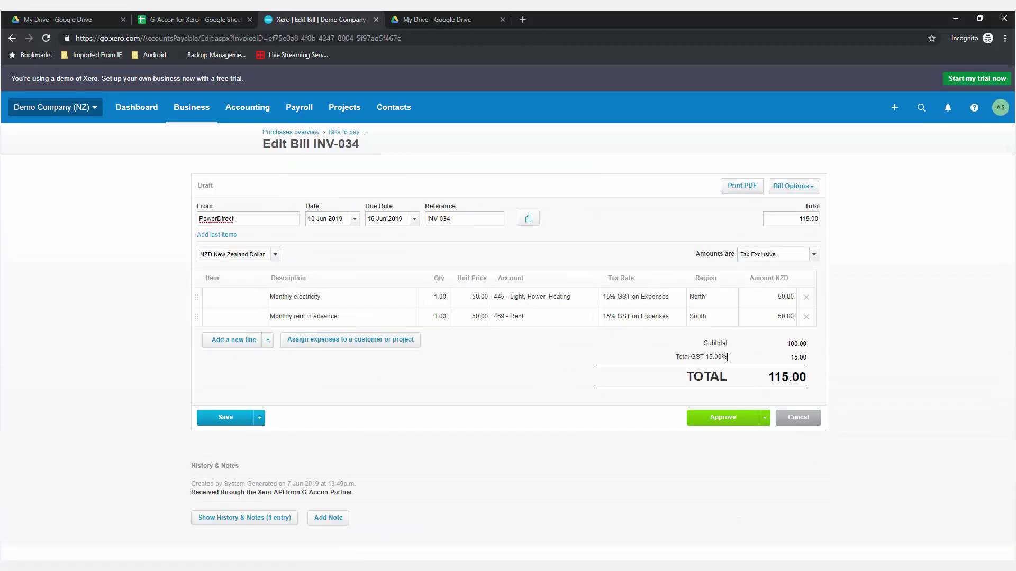
pyautogui.click(343, 133)
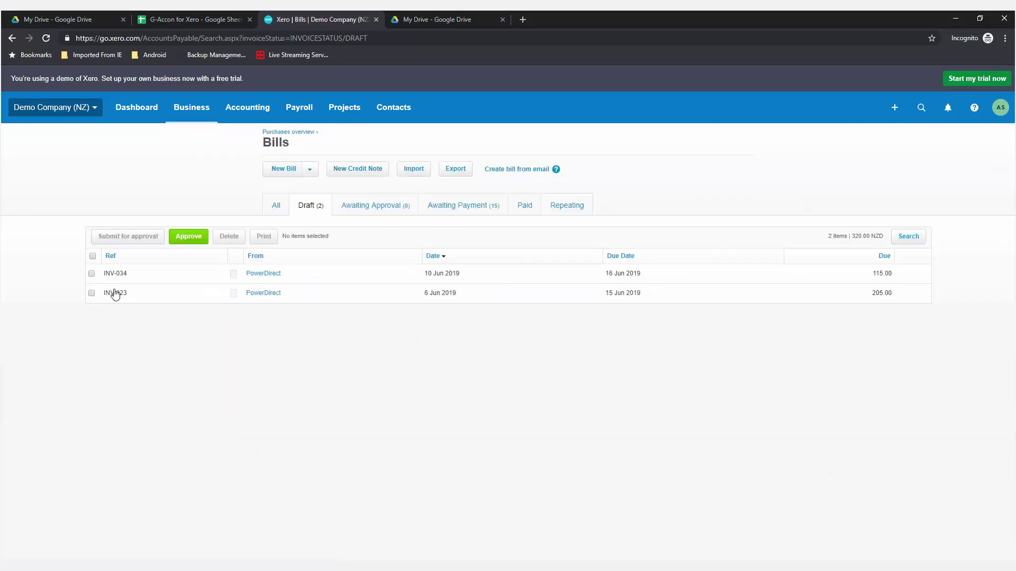
pyautogui.click(116, 293)
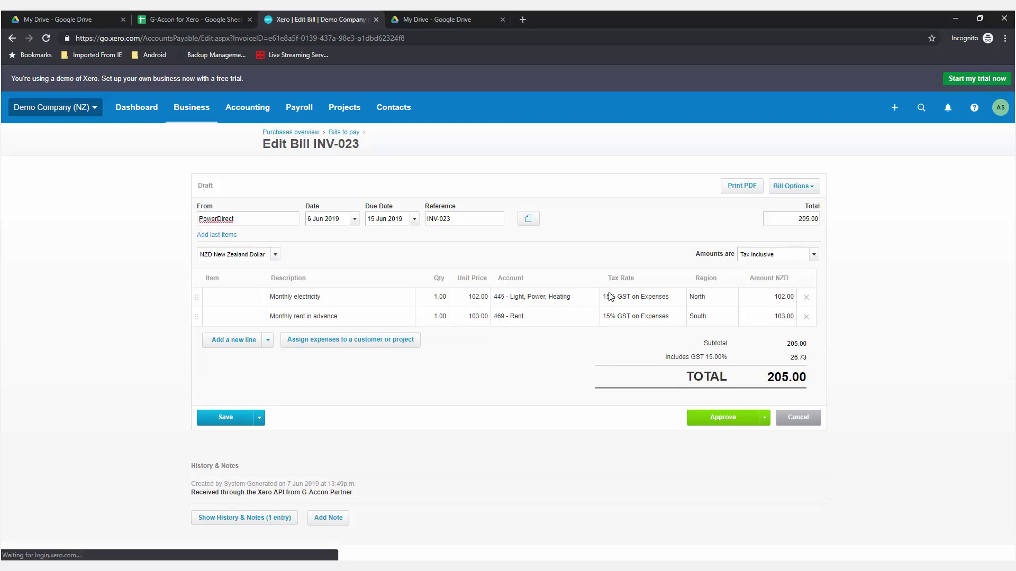
# Step: Back in the spreadsheet, start a new G-Accon Get Accounting Data pull from Invoices
pyautogui.click(169, 20)
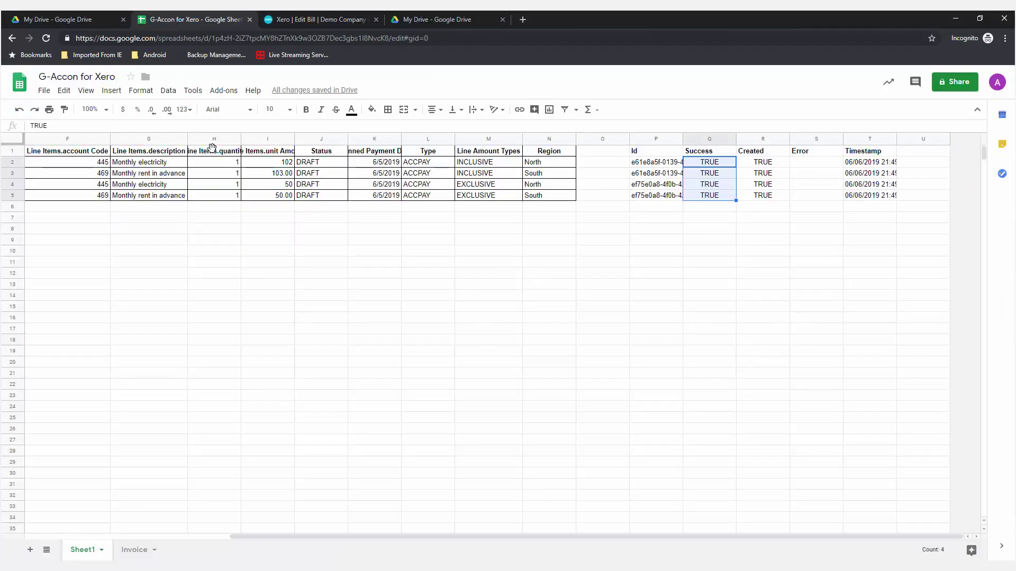
pyautogui.click(538, 172)
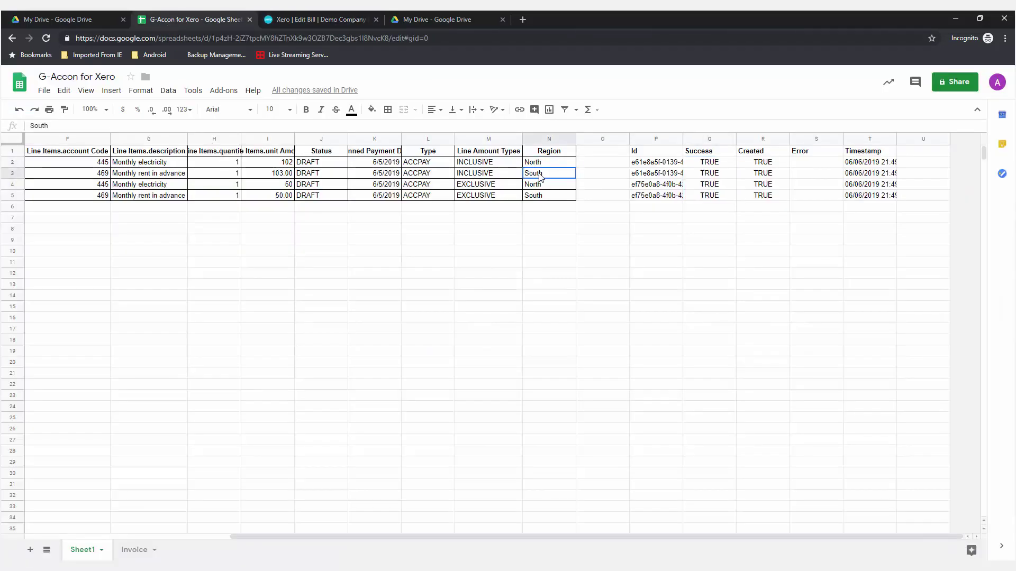
pyautogui.click(159, 165)
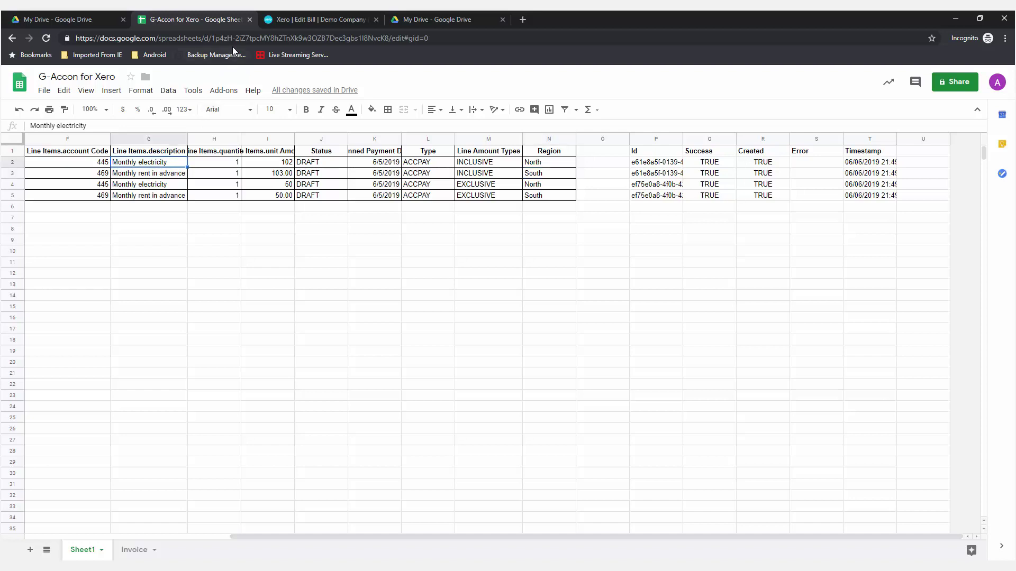
pyautogui.click(222, 91)
pyautogui.moveTo(258, 203)
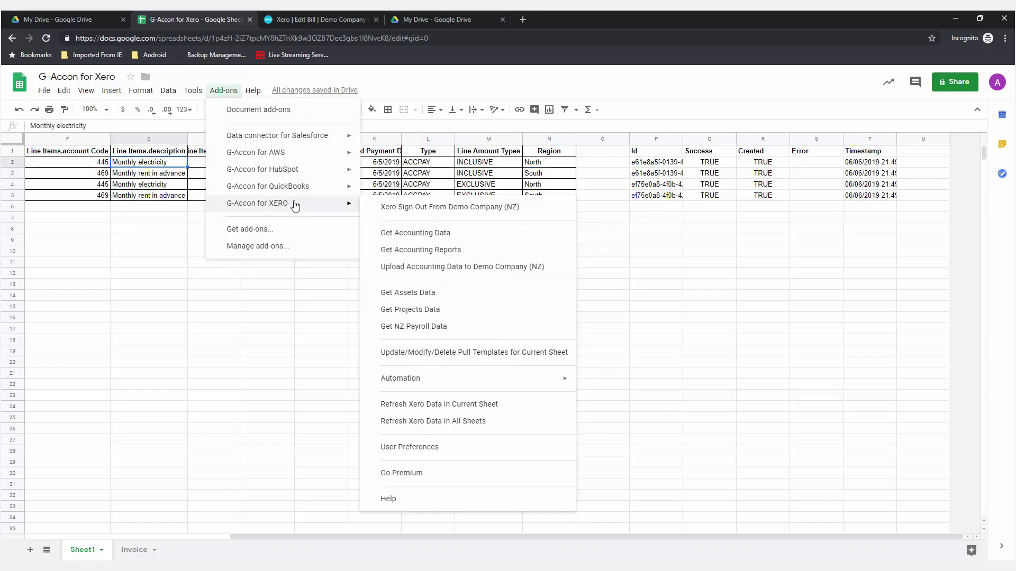
pyautogui.click(439, 233)
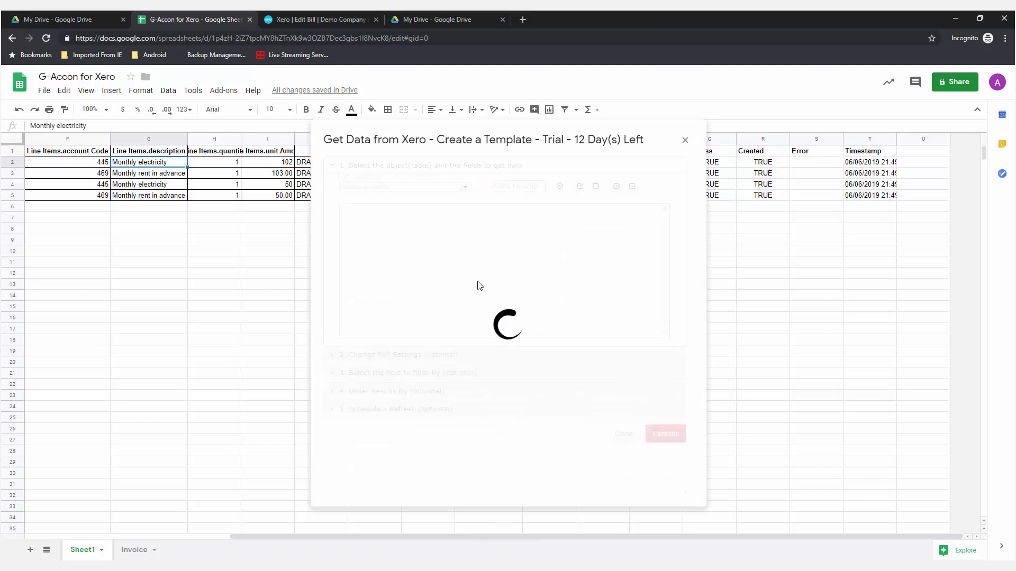
pyautogui.click(465, 187)
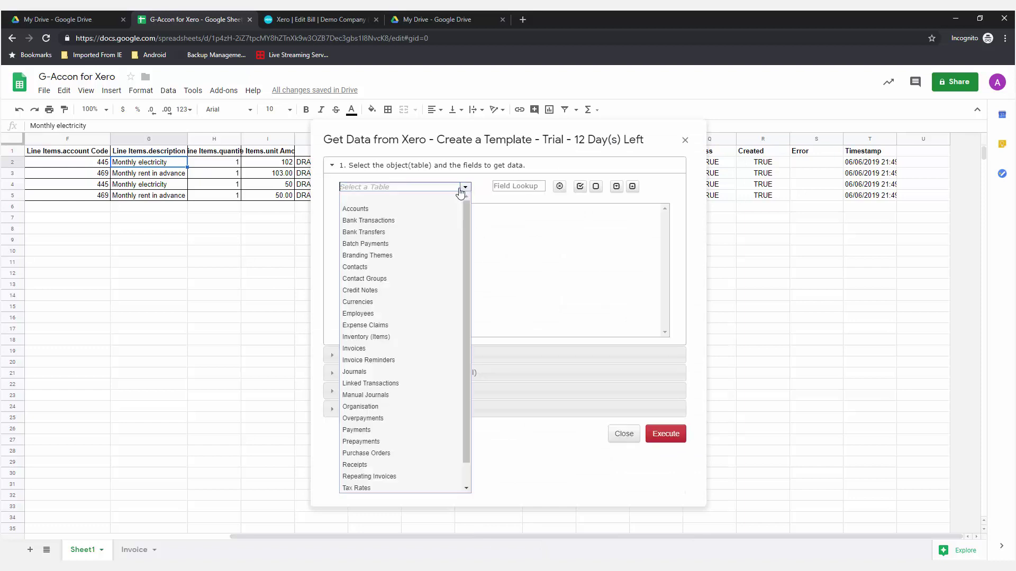
pyautogui.click(407, 348)
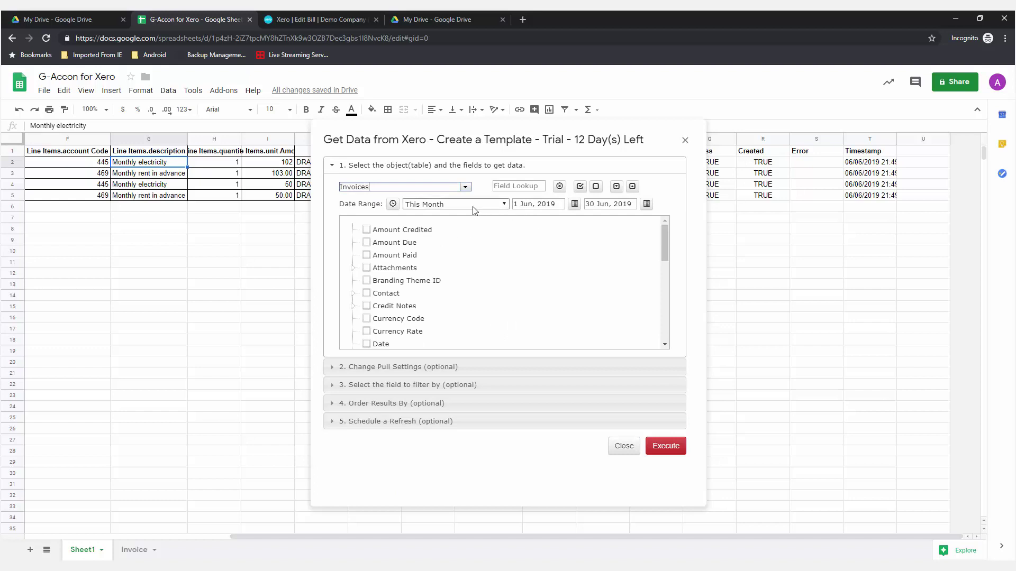
# Step: Search the field list and tick only Invoice ID and Due Date
pyautogui.click(509, 186)
pyautogui.write('invoice id')
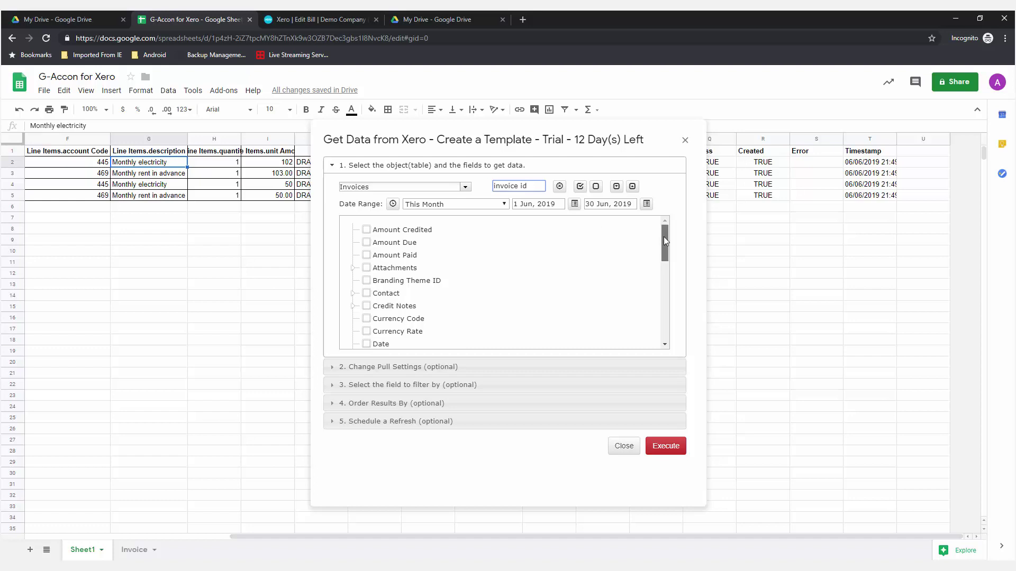
pyautogui.moveTo(663, 236); pyautogui.dragTo(666, 274)
pyautogui.click(366, 270)
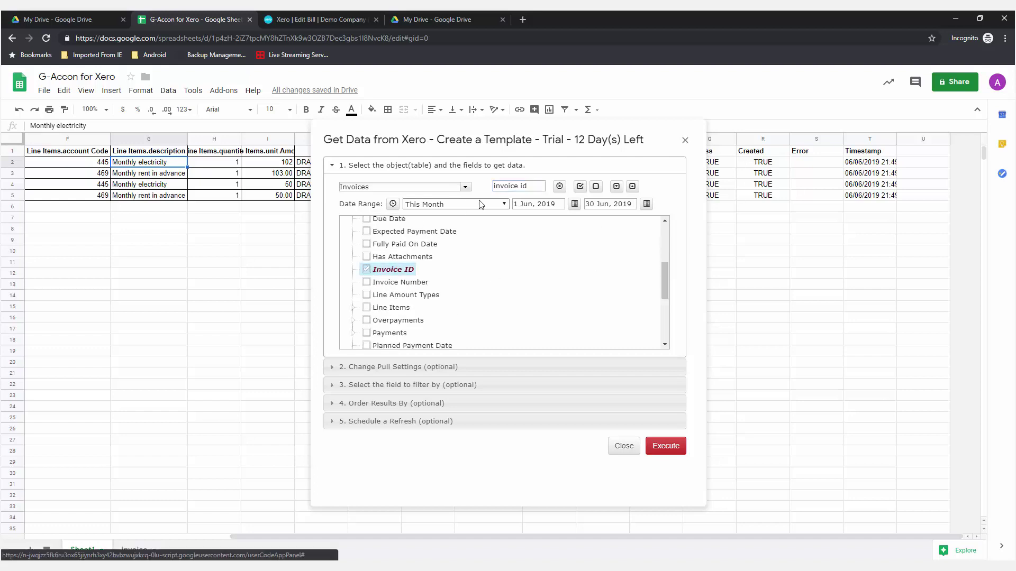
pyautogui.moveTo(529, 187); pyautogui.dragTo(454, 185)
pyautogui.write('due ')
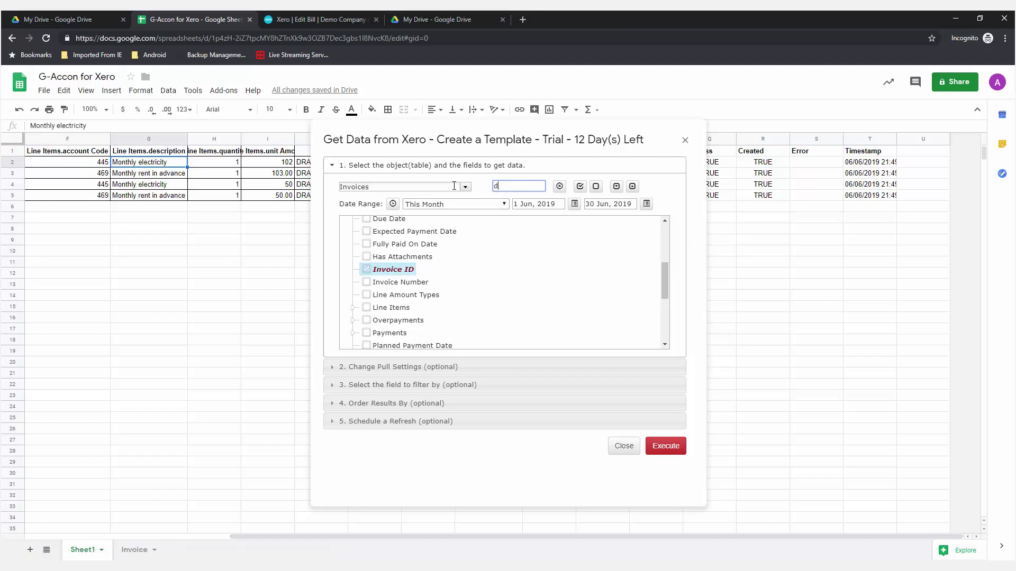
pyautogui.write('date')
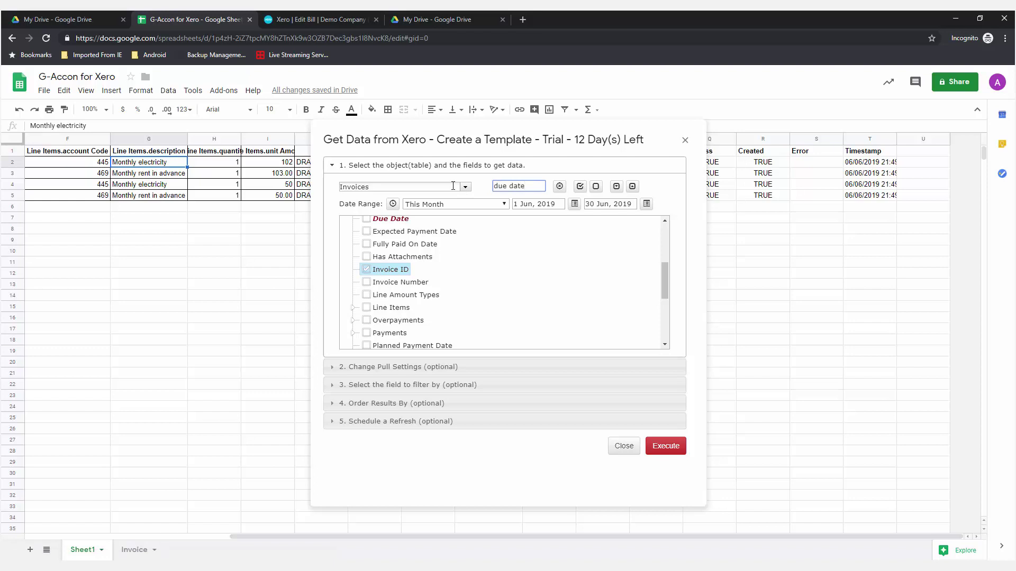
pyautogui.click(366, 219)
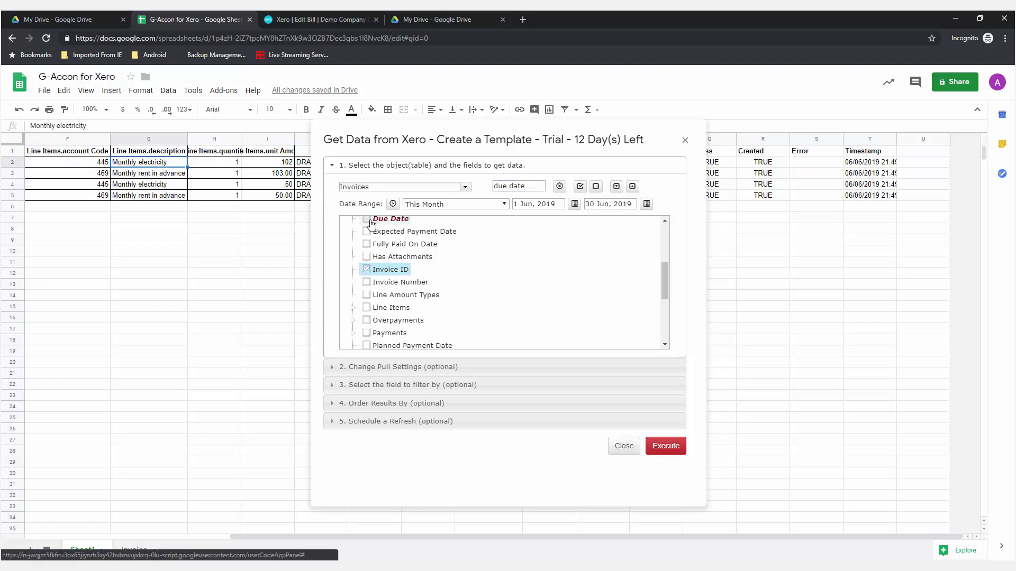
pyautogui.click(417, 369)
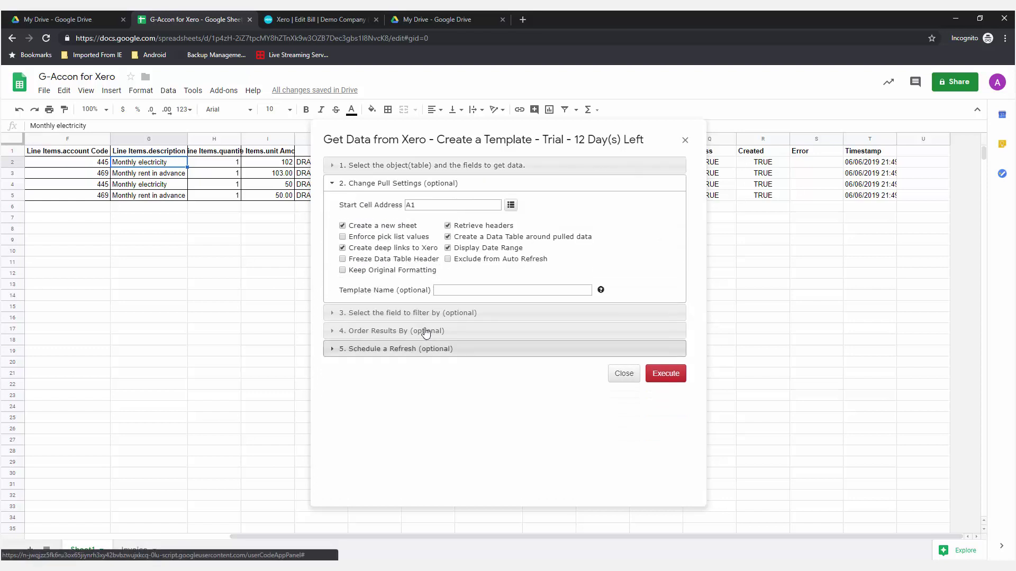
# Step: Add a status = 'DRAFT' filter to the invoice pull
pyautogui.click(413, 312)
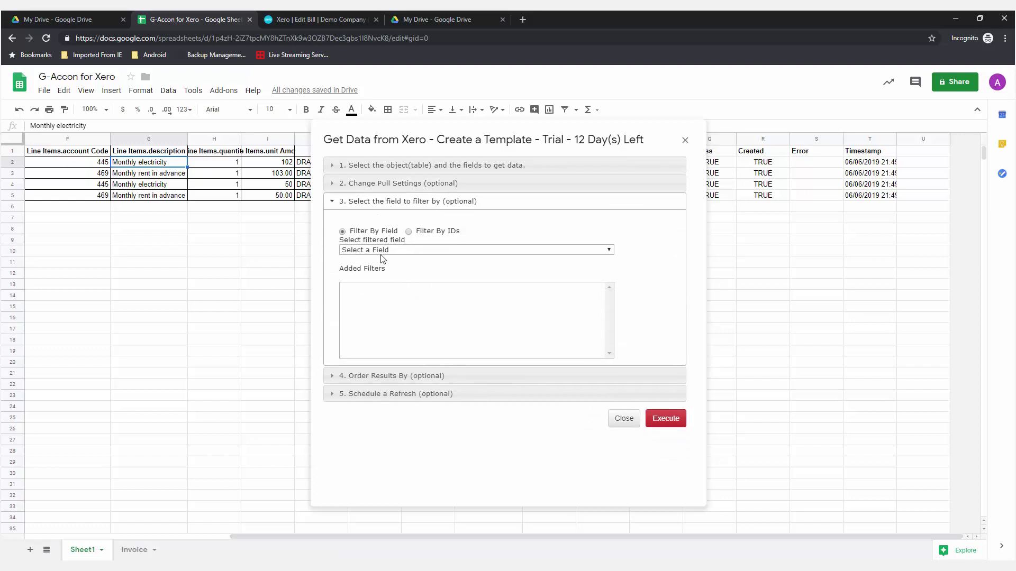
pyautogui.click(381, 250)
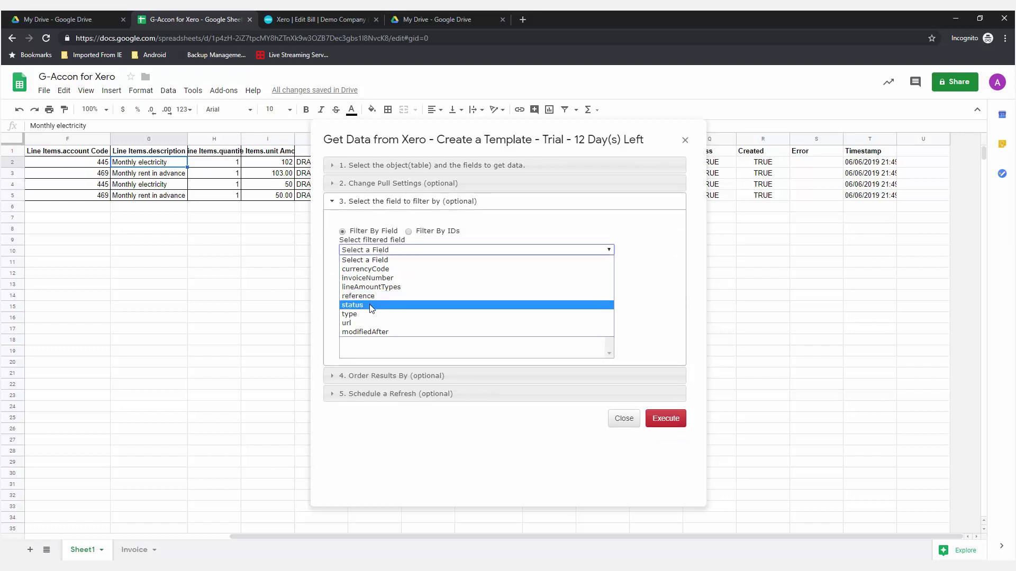
pyautogui.click(372, 305)
pyautogui.click(388, 261)
pyautogui.click(387, 279)
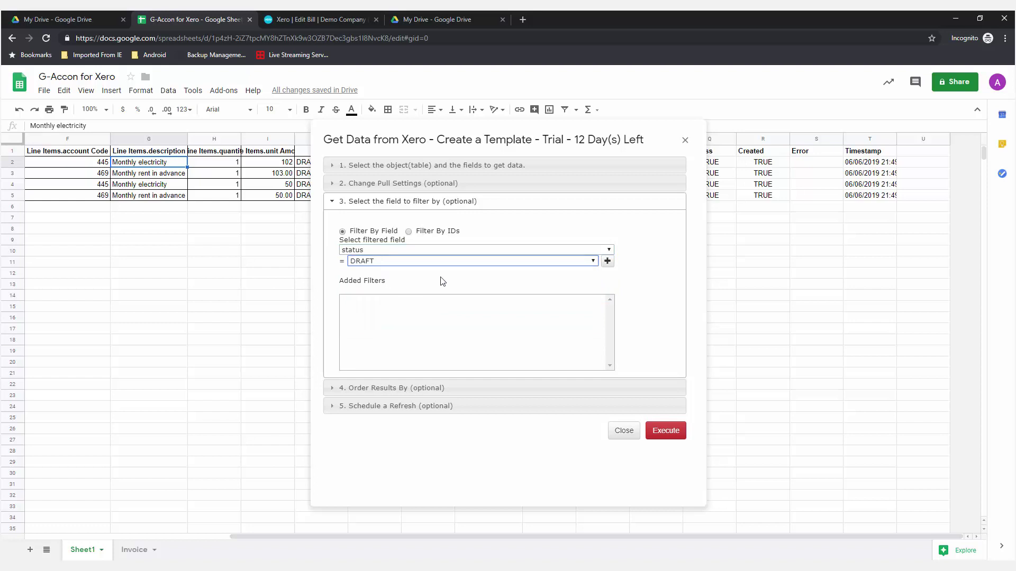
pyautogui.click(606, 261)
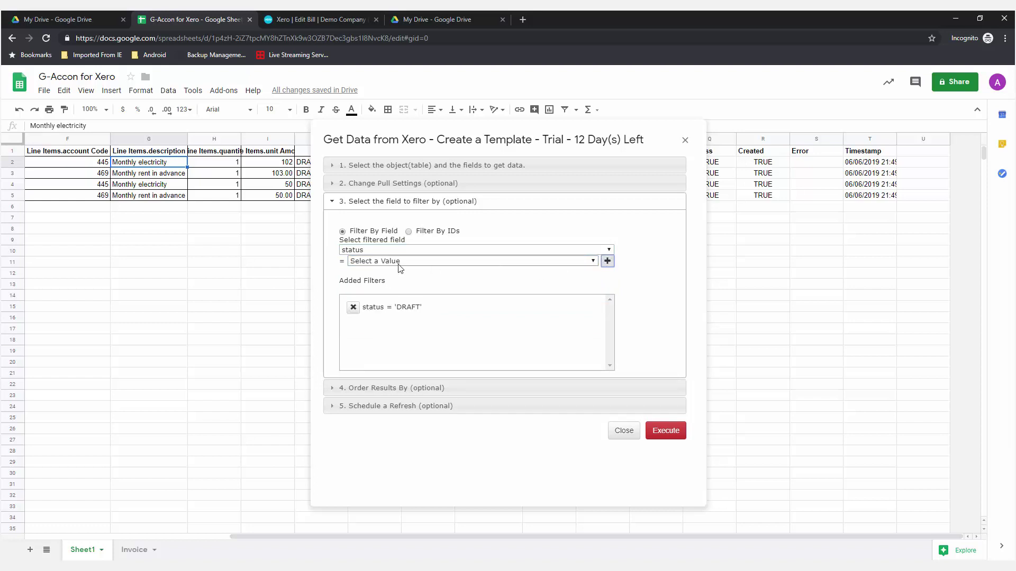
# Step: Add a type = 'ACCPAY' filter, join the two with AND, and run the pull
pyautogui.click(354, 251)
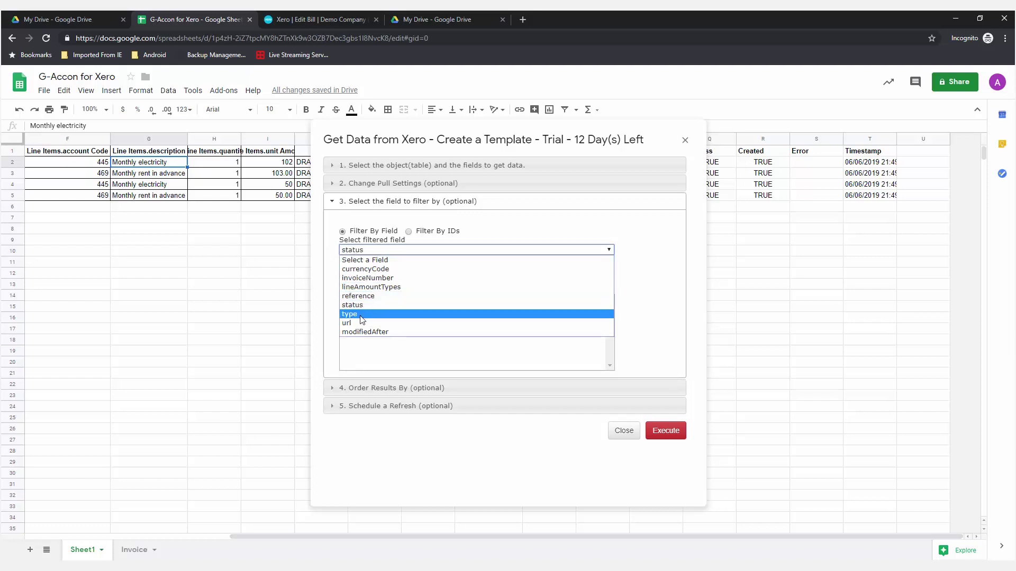
pyautogui.click(364, 314)
pyautogui.click(372, 262)
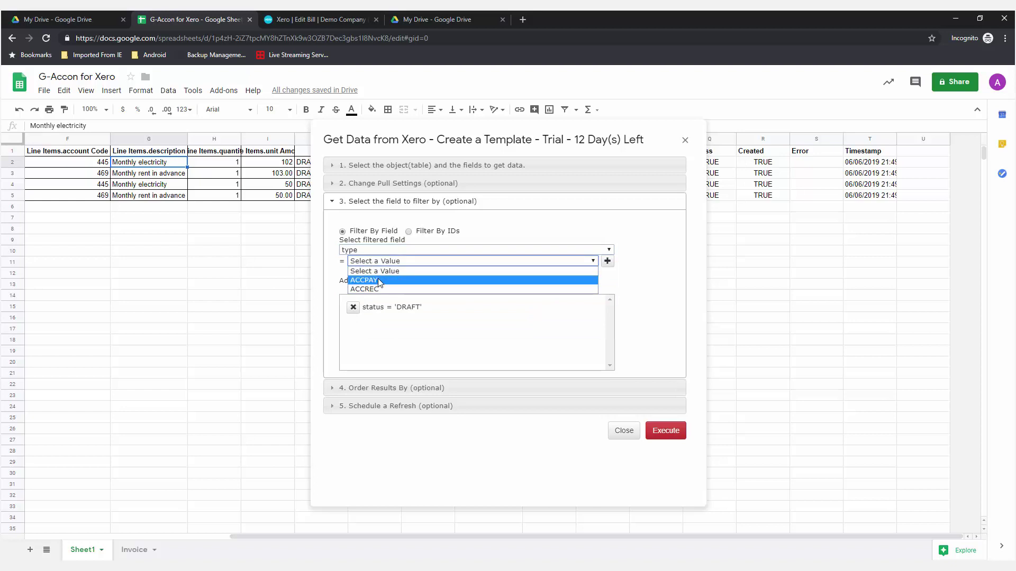
pyautogui.click(379, 282)
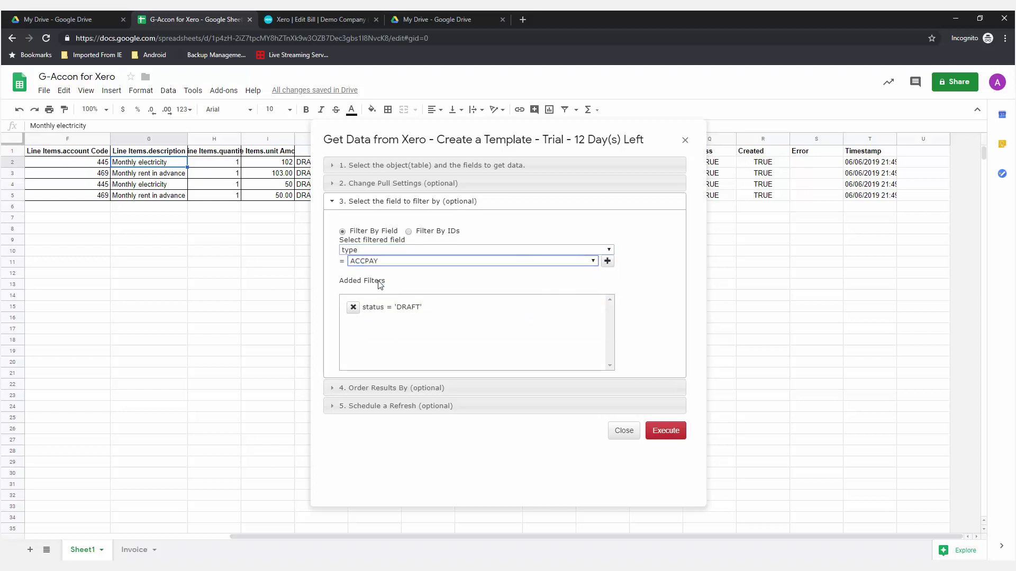
pyautogui.click(607, 261)
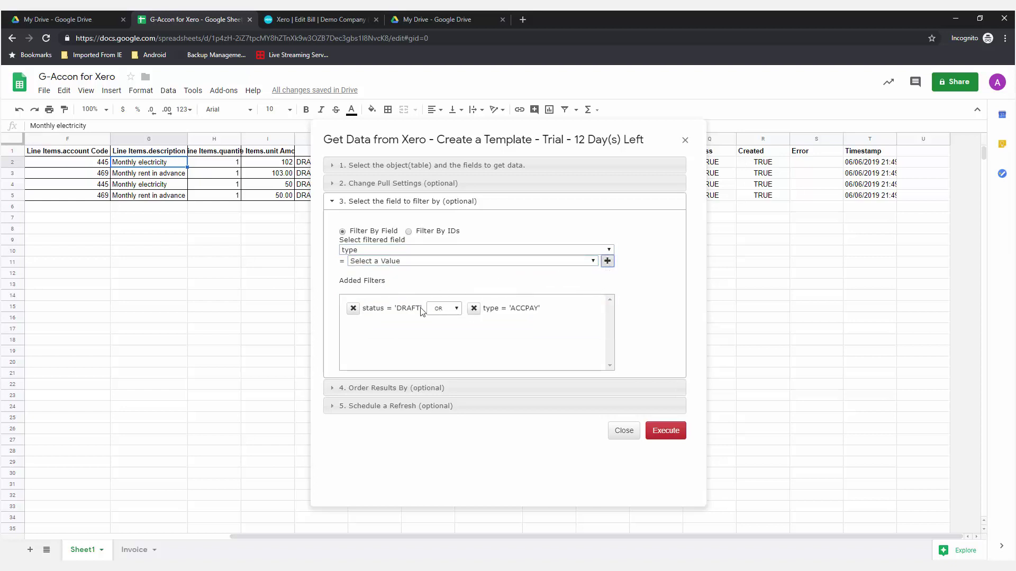
pyautogui.click(443, 308)
pyautogui.click(440, 326)
pyautogui.click(661, 433)
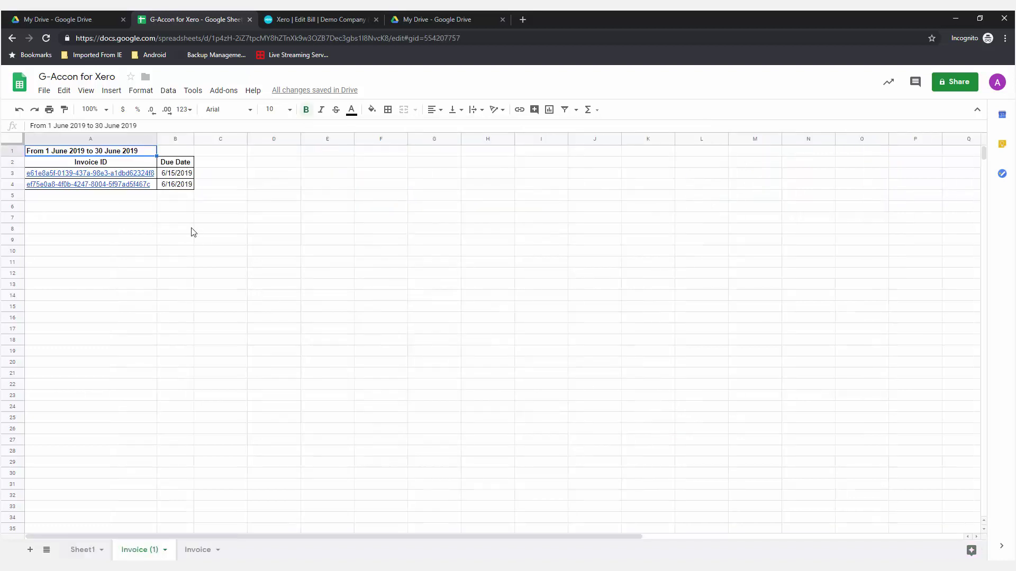
# Step: Change the due dates in B3 and B4 from 6/15 and 6/16 to 6/25/2019
pyautogui.click(179, 164)
pyautogui.click(180, 174)
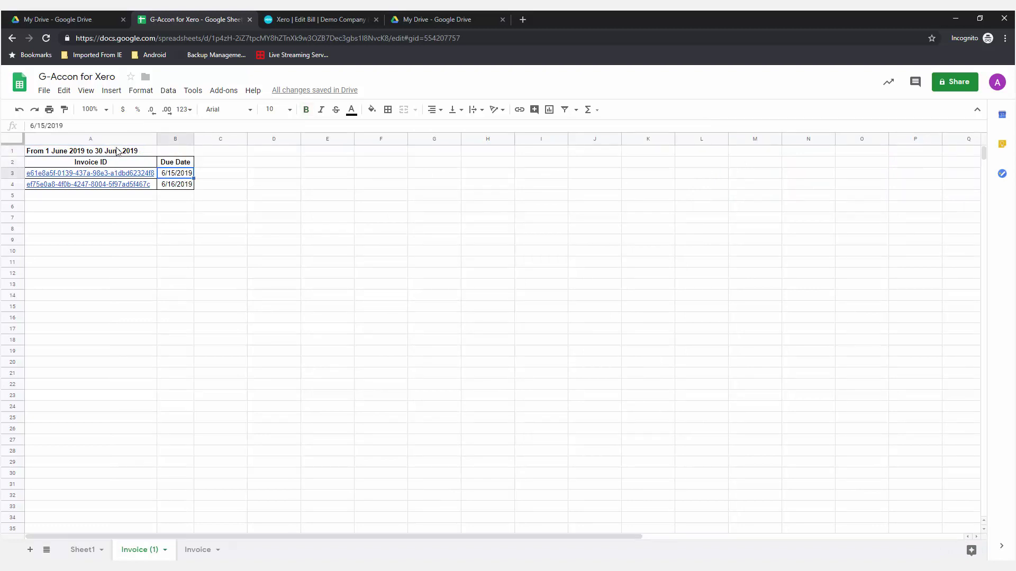
pyautogui.click(95, 126)
pyautogui.write('2')
pyautogui.press('Return')
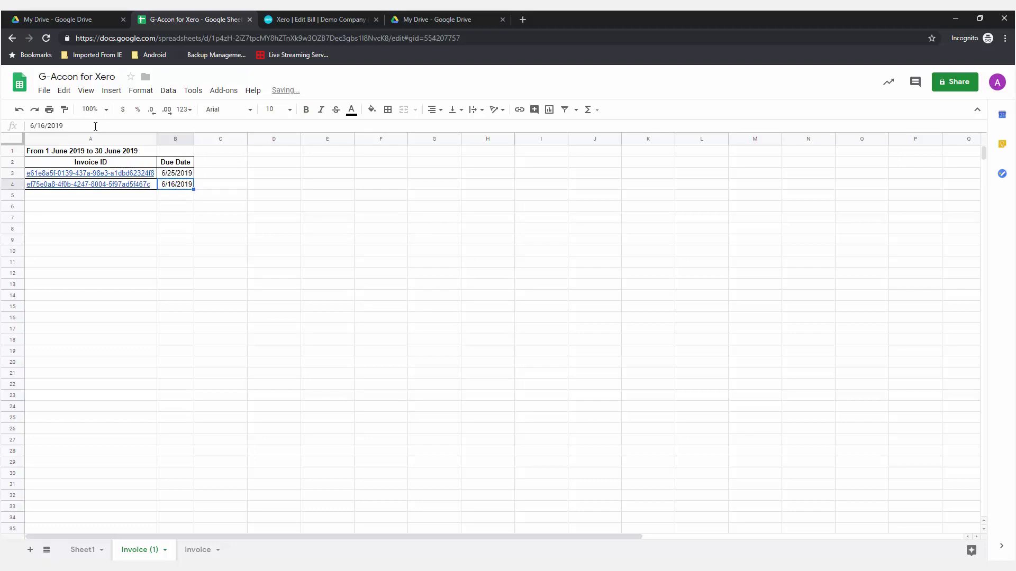
pyautogui.click(38, 125)
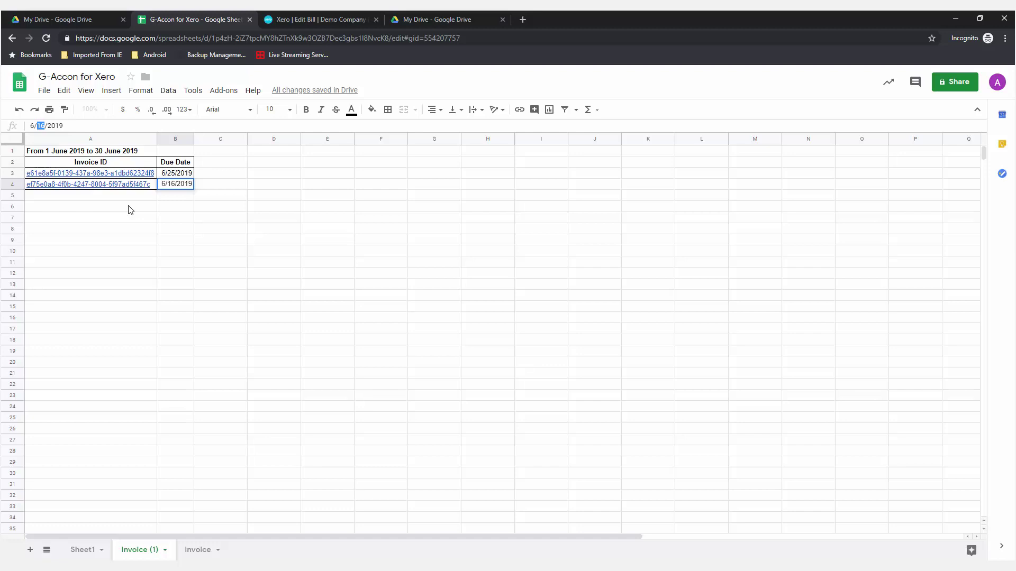
pyautogui.write('25')
pyautogui.press('Return')
pyautogui.press('Up')
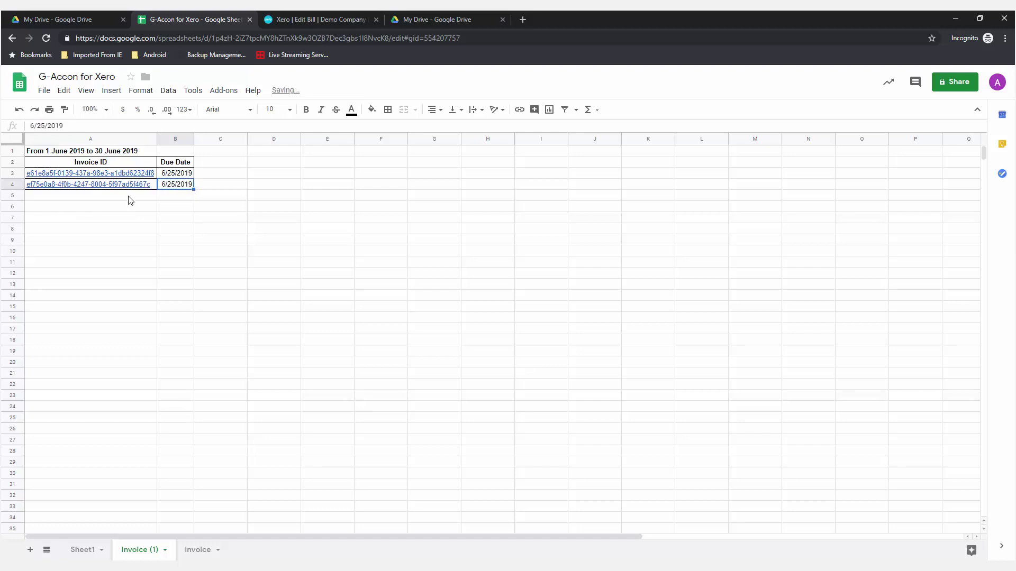
# Step: View Xero's draft bills still due 15 and 16 June, then select A2:A4 in the sheet
pyautogui.click(302, 21)
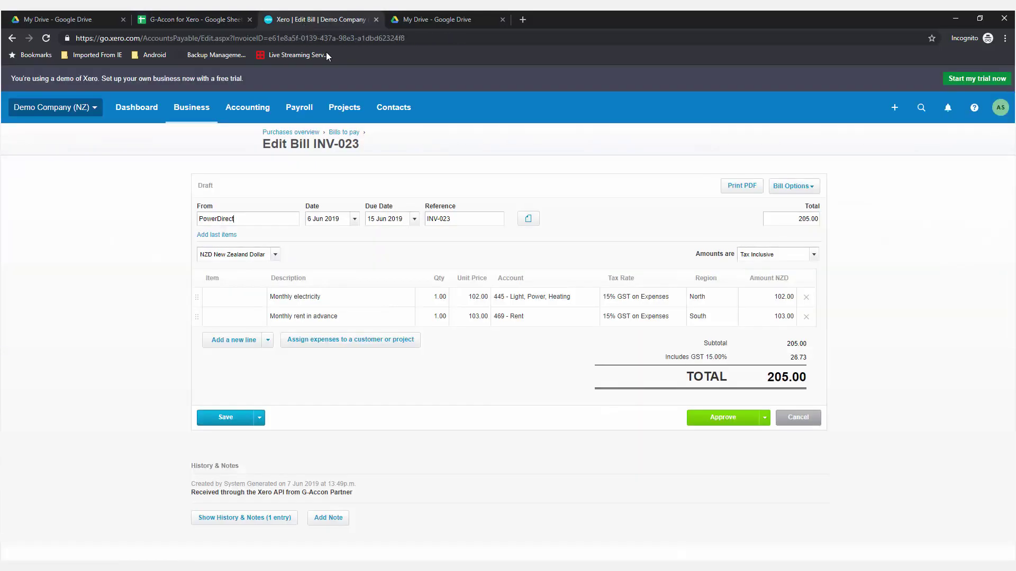
pyautogui.click(336, 132)
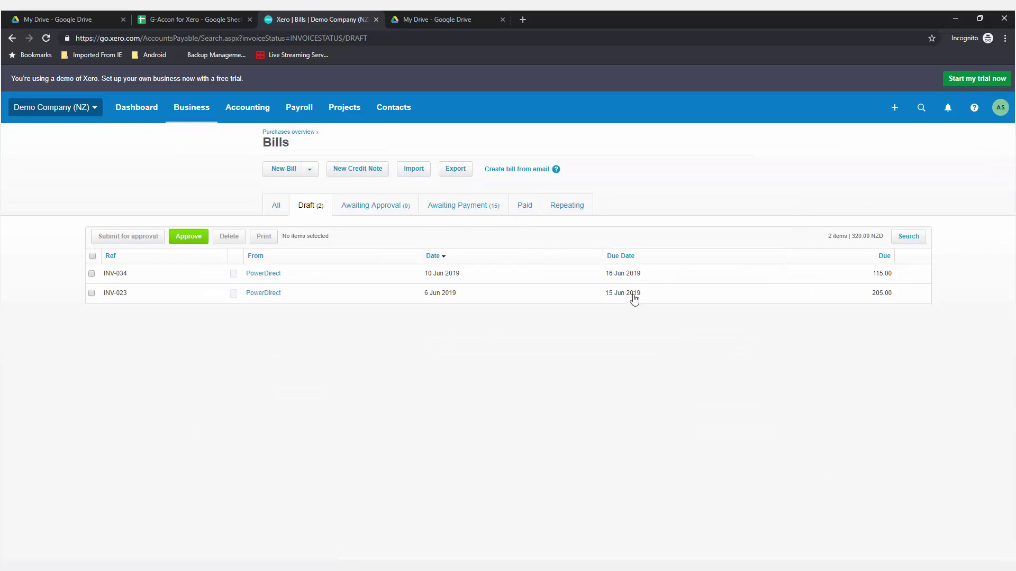
pyautogui.click(194, 21)
pyautogui.moveTo(108, 161); pyautogui.dragTo(113, 188)
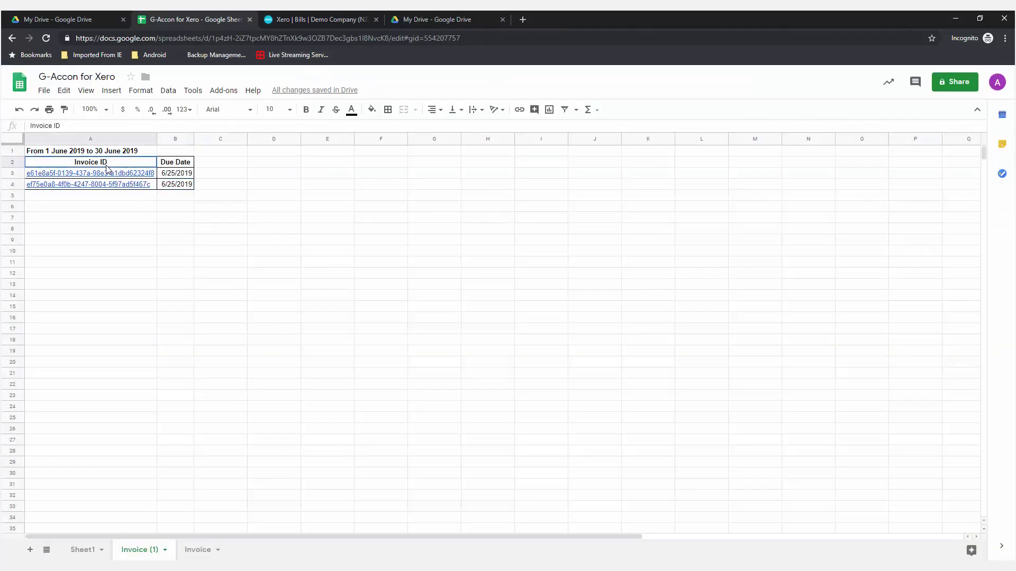
# Step: Run a G-Accon Update upload of Invoices with header cell A2 and refreshed mappings
pyautogui.click(224, 91)
pyautogui.moveTo(257, 203)
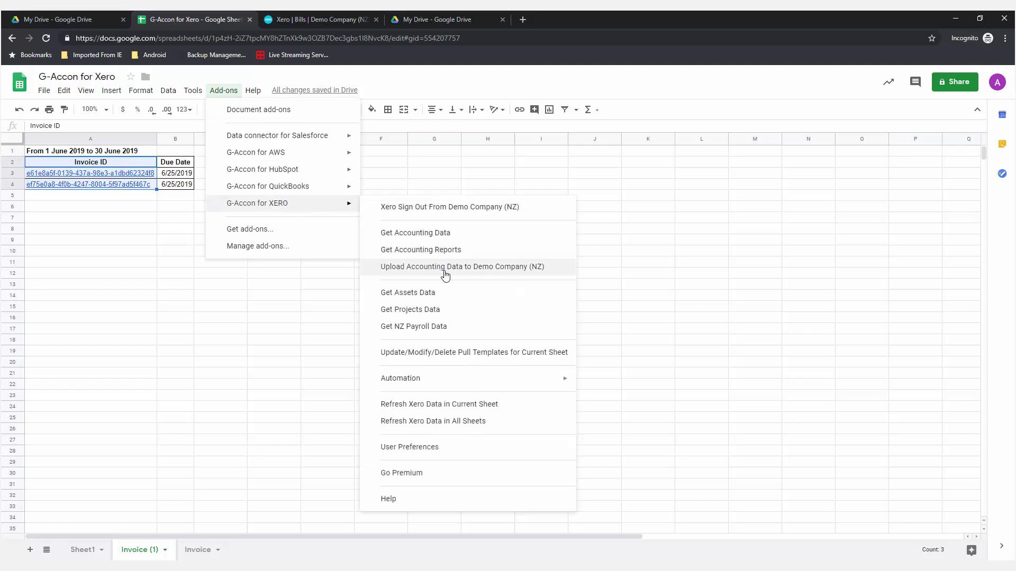
pyautogui.click(444, 269)
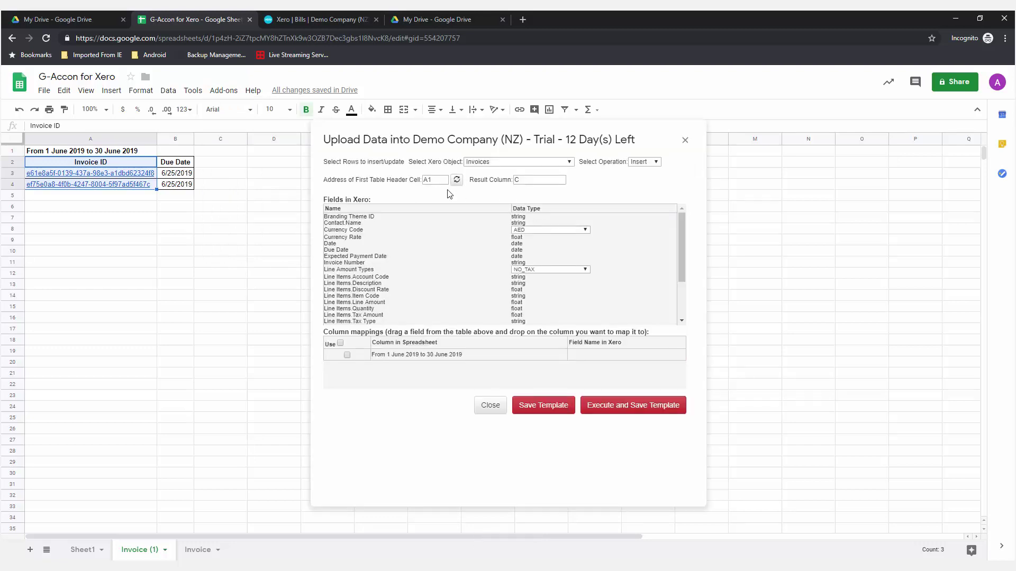
pyautogui.click(643, 161)
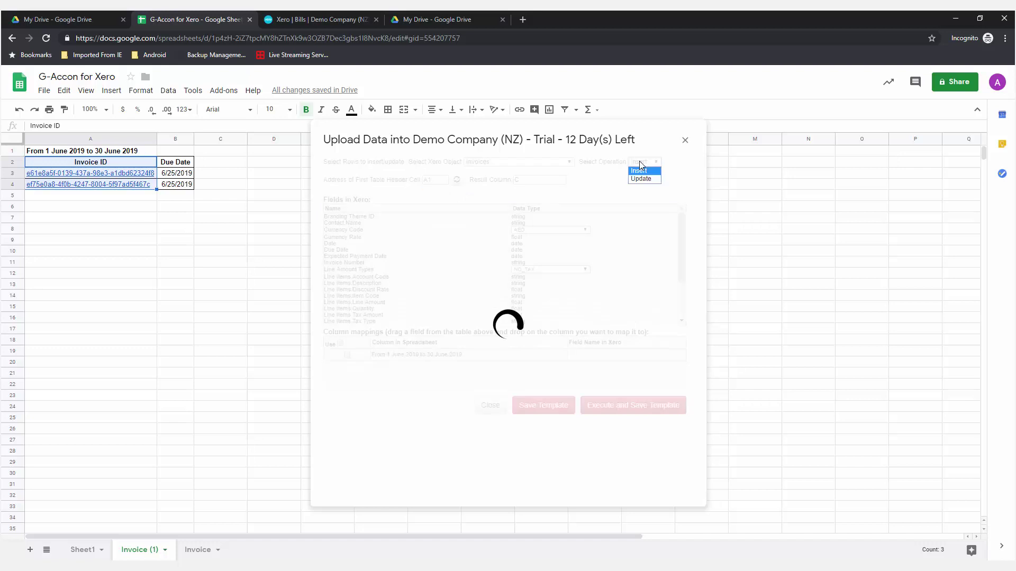
pyautogui.click(643, 181)
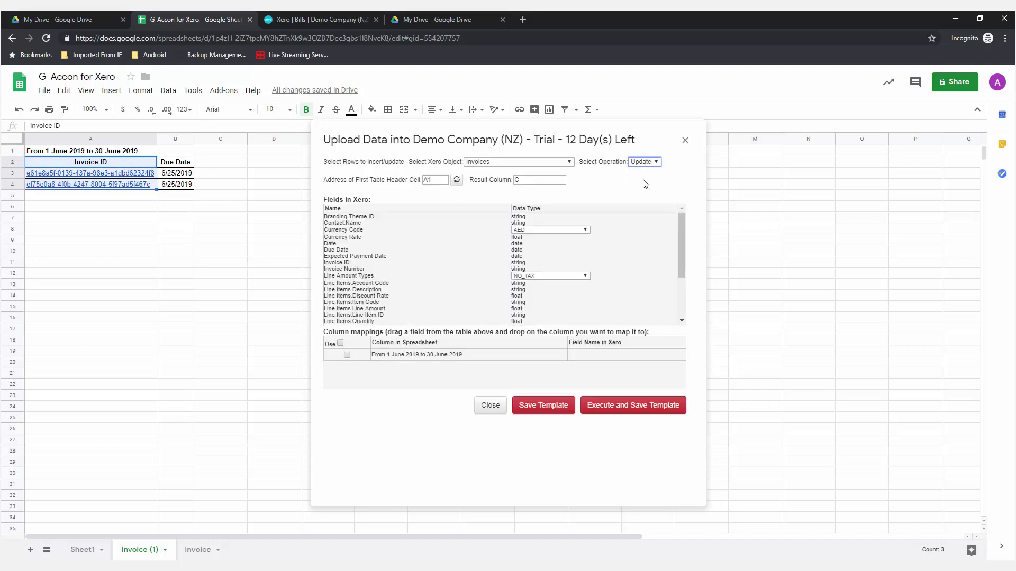
pyautogui.click(444, 179)
pyautogui.write('2')
pyautogui.click(456, 180)
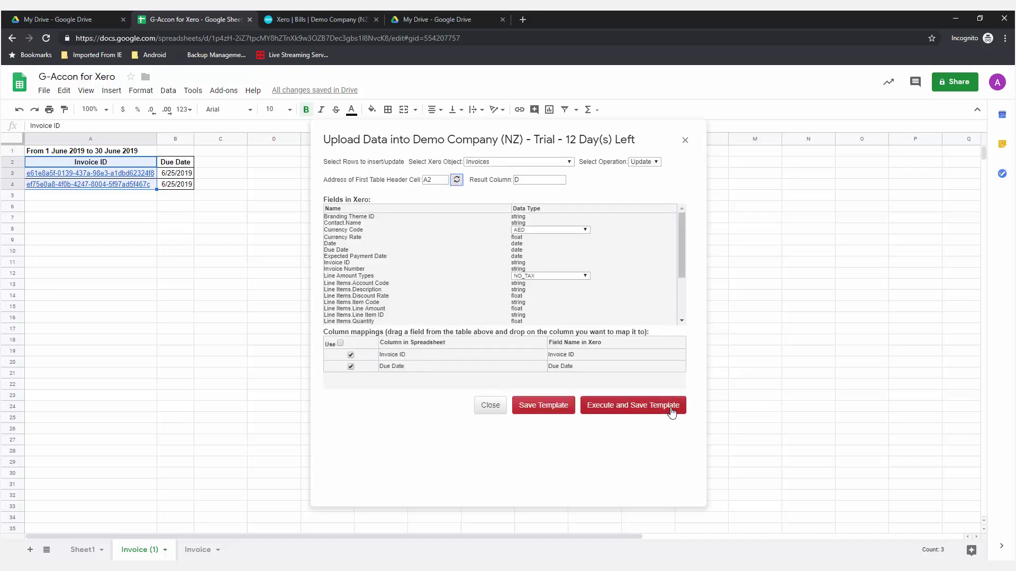
pyautogui.click(643, 407)
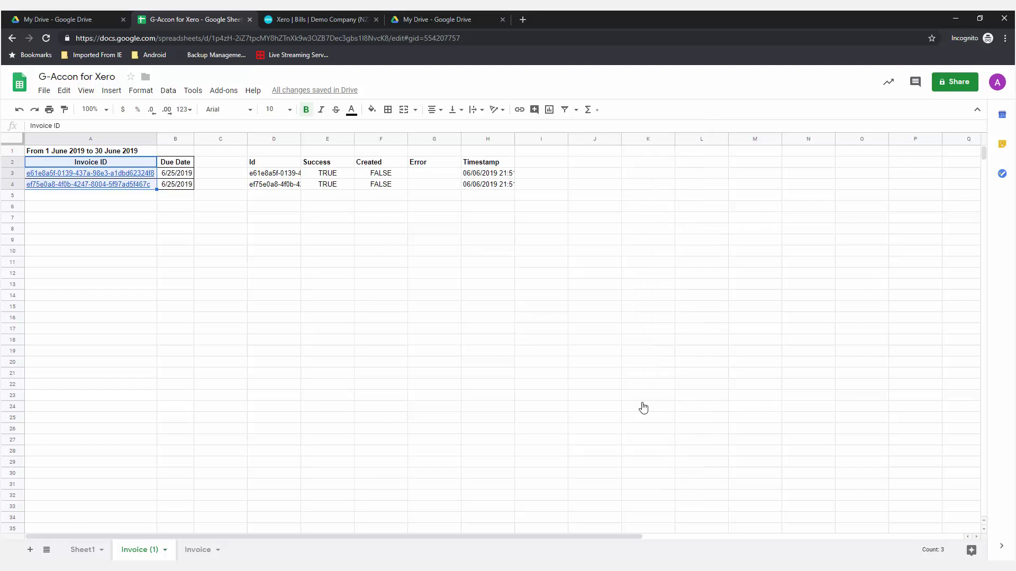
# Step: Reload Xero's draft bills to confirm INV-034 and INV-023 are due 25 Jun 2019
pyautogui.click(299, 22)
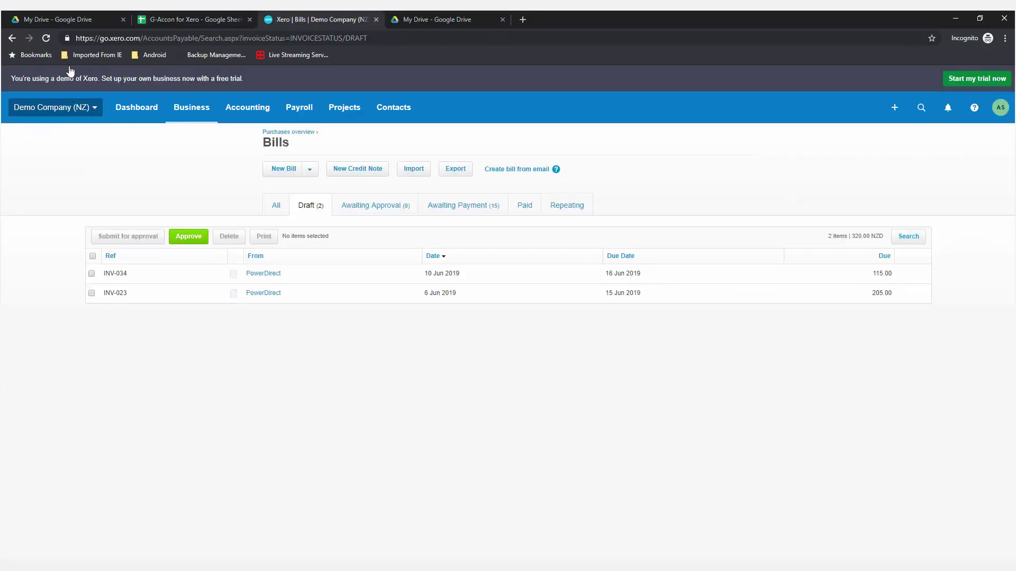
pyautogui.click(46, 38)
pyautogui.click(155, 22)
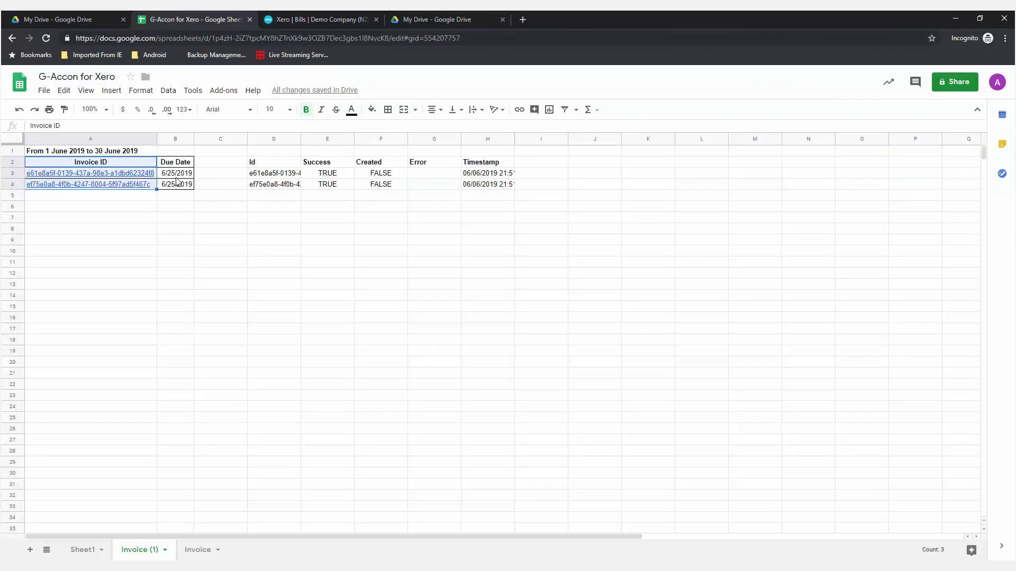